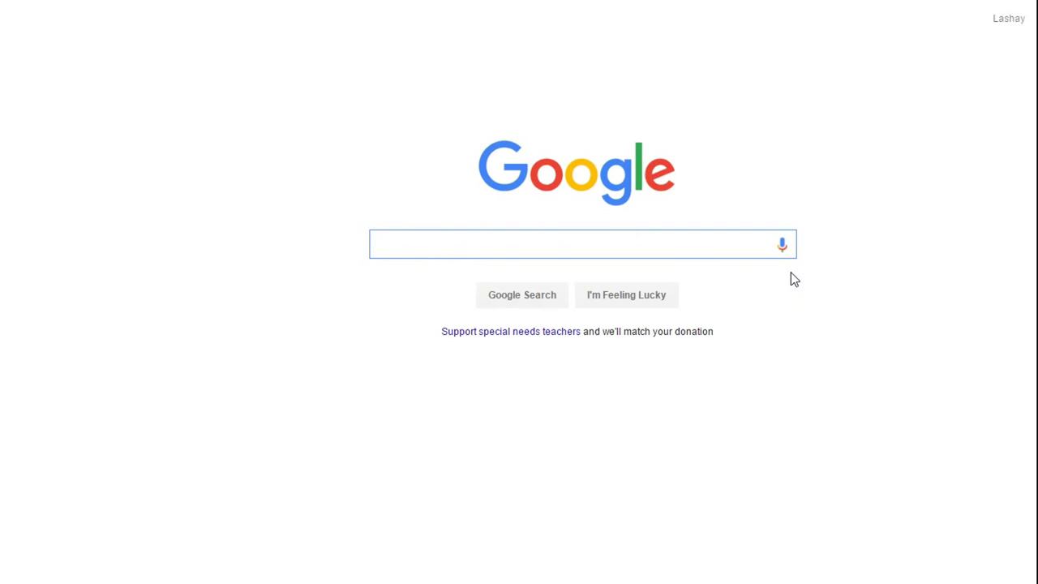
Step: Search Google for wordpress.com and open the WordPress.com site from the results
{"action": "type", "text": "wordpress"}
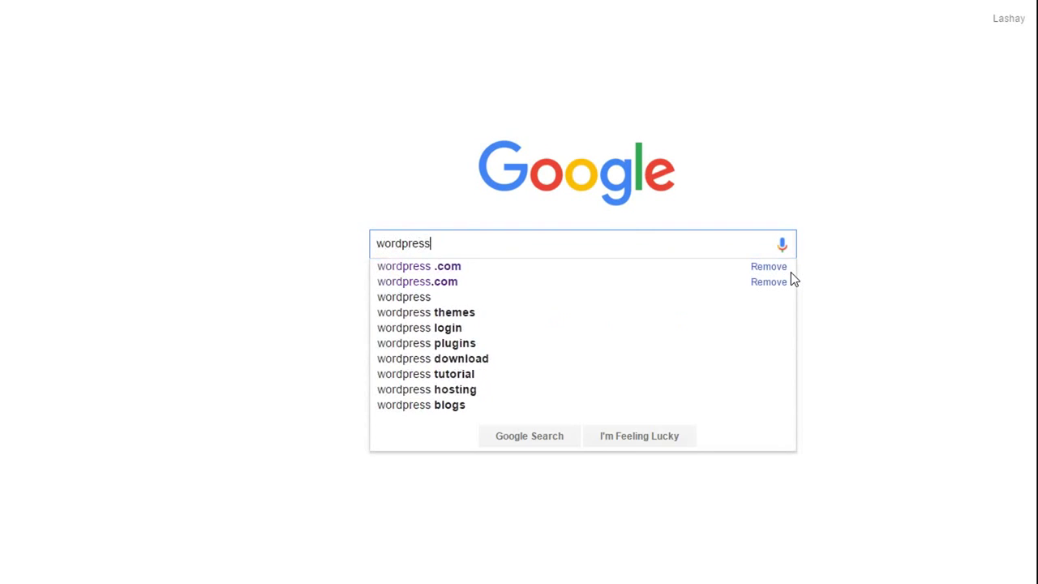
{"action": "type", "text": ".com"}
{"action": "key", "text": "Return"}
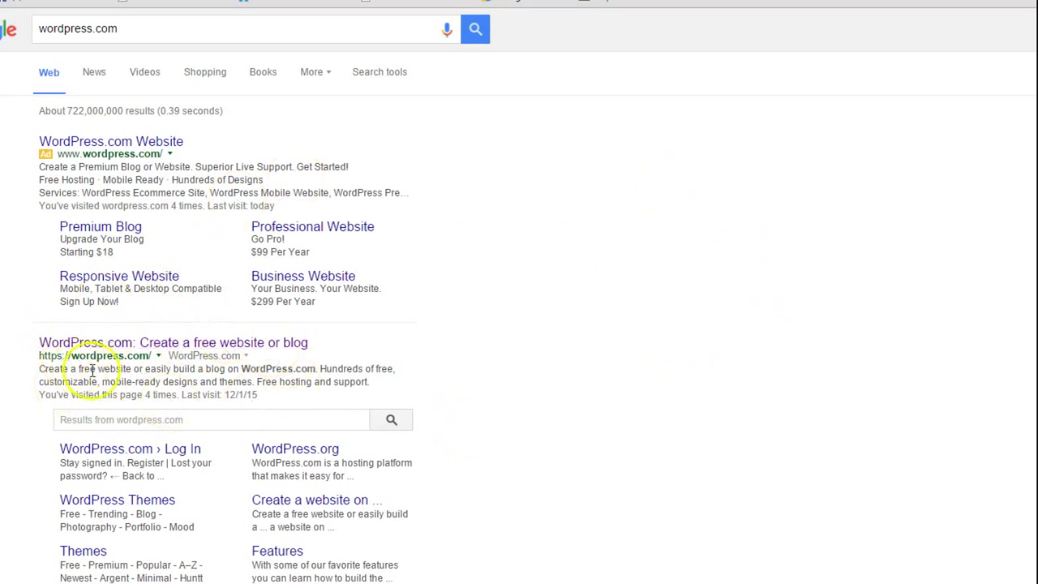
{"action": "left_click", "coordinate": [134, 346]}
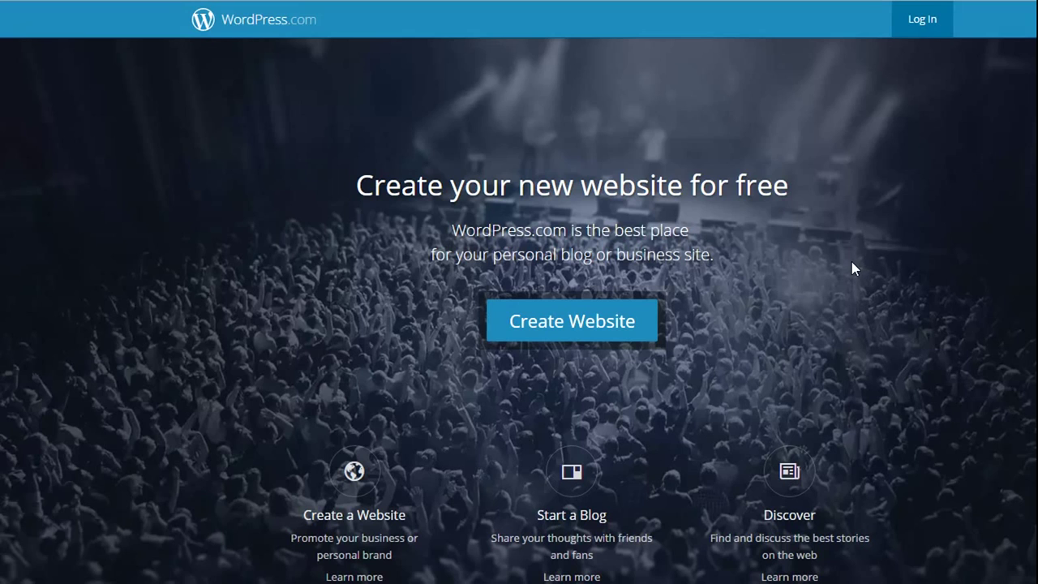
Step: Start creating a new WordPress.com website and choose the Edin theme for it
{"action": "left_click", "coordinate": [566, 327]}
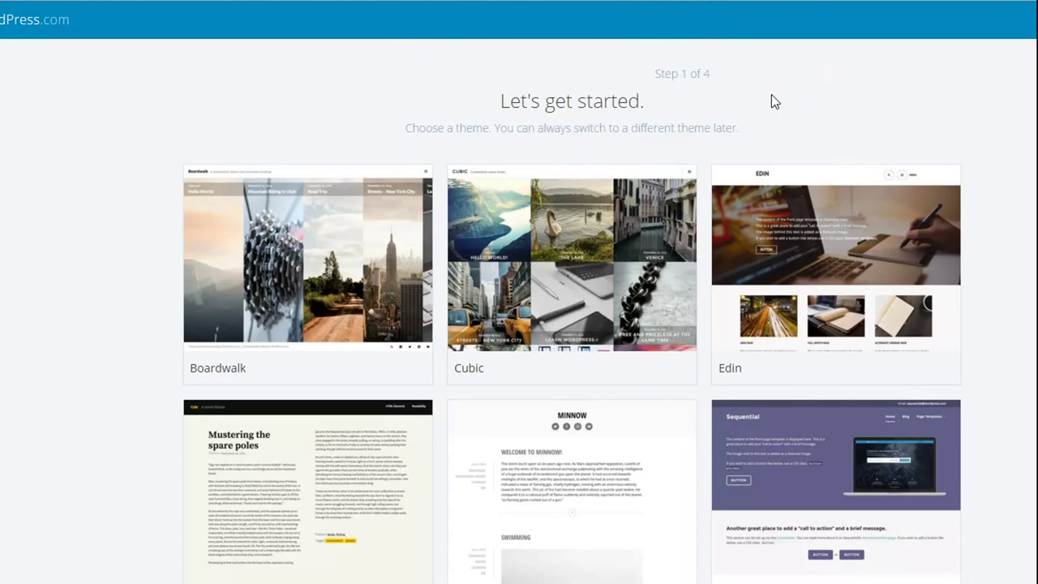
{"action": "scroll", "coordinate": [807, 323], "scroll_direction": "down", "scroll_amount": 2}
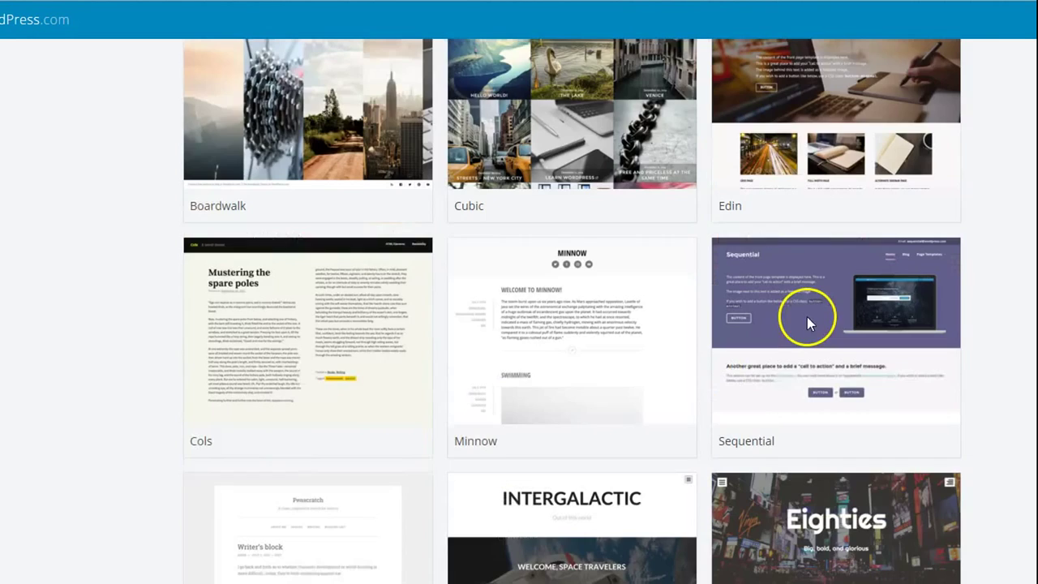
{"action": "scroll", "coordinate": [808, 324], "scroll_direction": "down", "scroll_amount": 2}
{"action": "scroll", "coordinate": [859, 333], "scroll_direction": "up", "scroll_amount": 4}
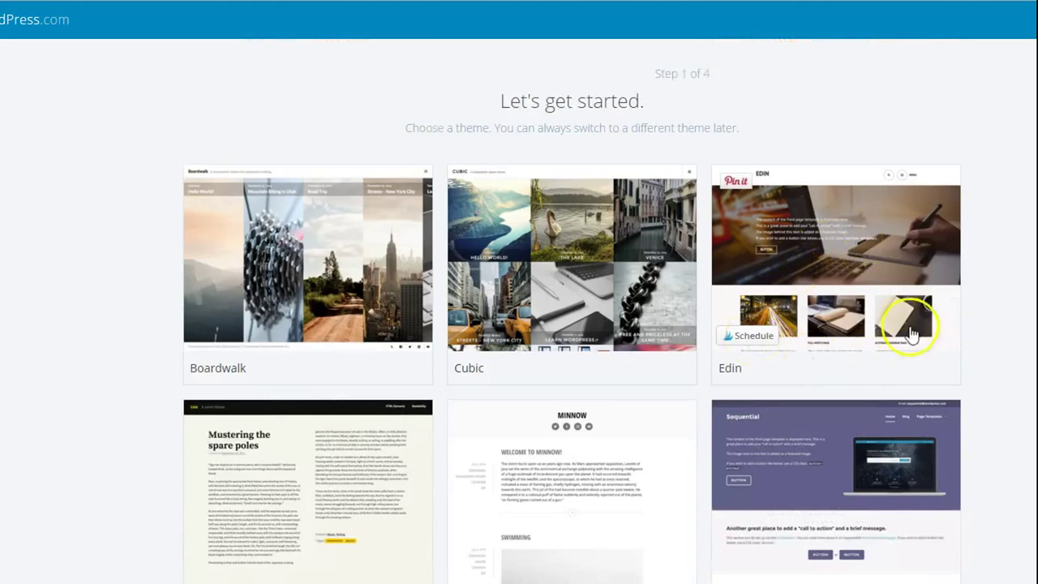
{"action": "left_click", "coordinate": [845, 244]}
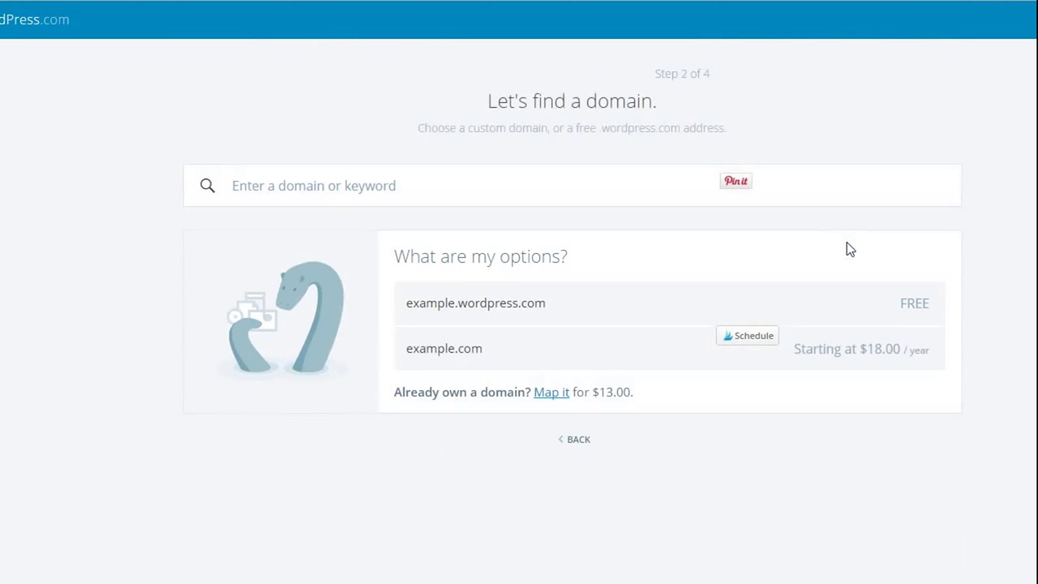
Step: Search for a site domain using the name freemommycoupons
{"action": "left_click", "coordinate": [373, 186]}
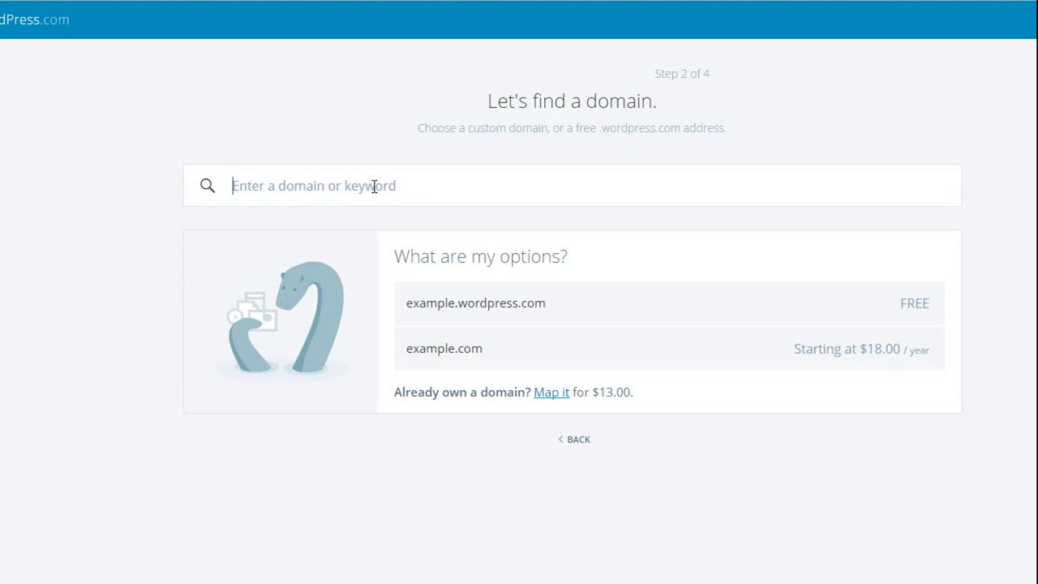
{"action": "left_click", "coordinate": [374, 185]}
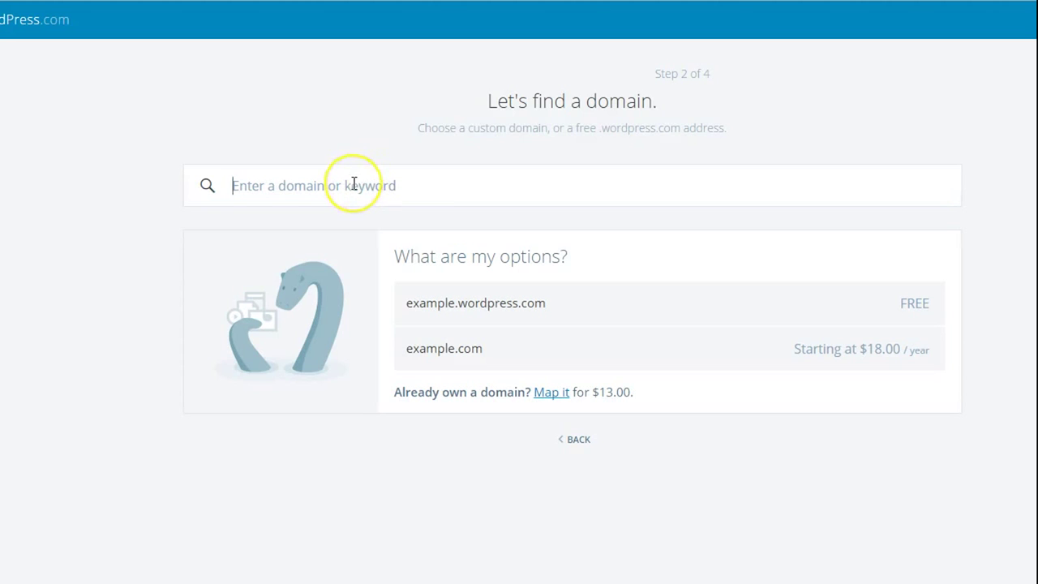
{"action": "left_click", "coordinate": [355, 184]}
{"action": "type", "text": "free"}
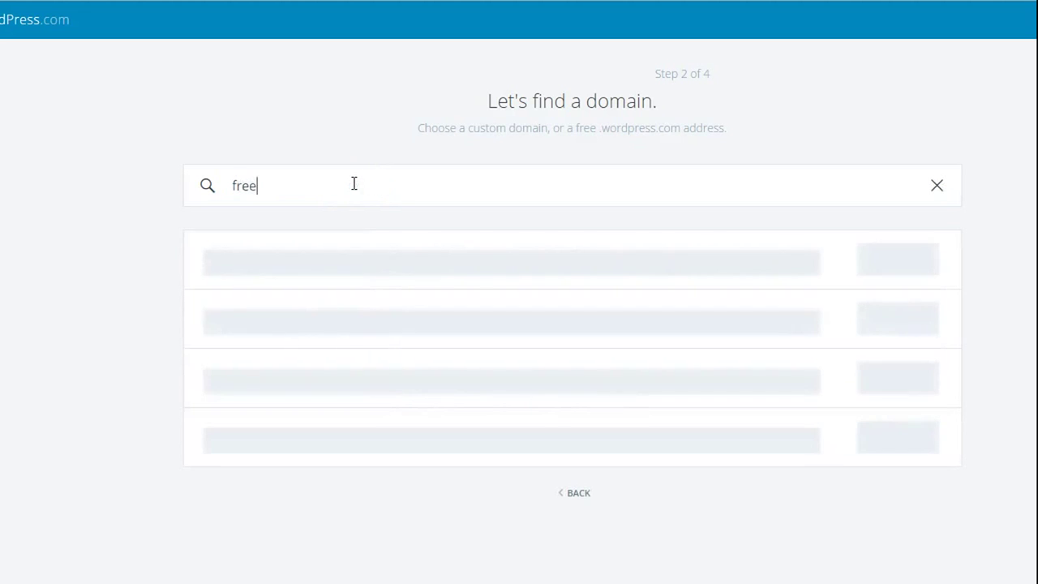
{"action": "type", "text": "mommycoupons"}
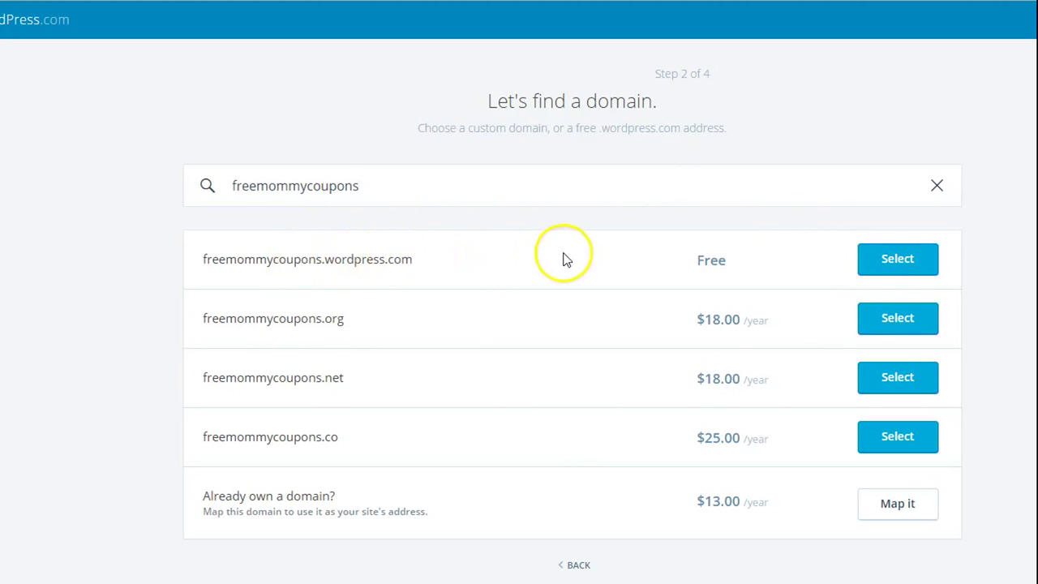
Step: Select the free freemommycoupons.wordpress.com address and the Free plan for the site
{"action": "left_click", "coordinate": [898, 259]}
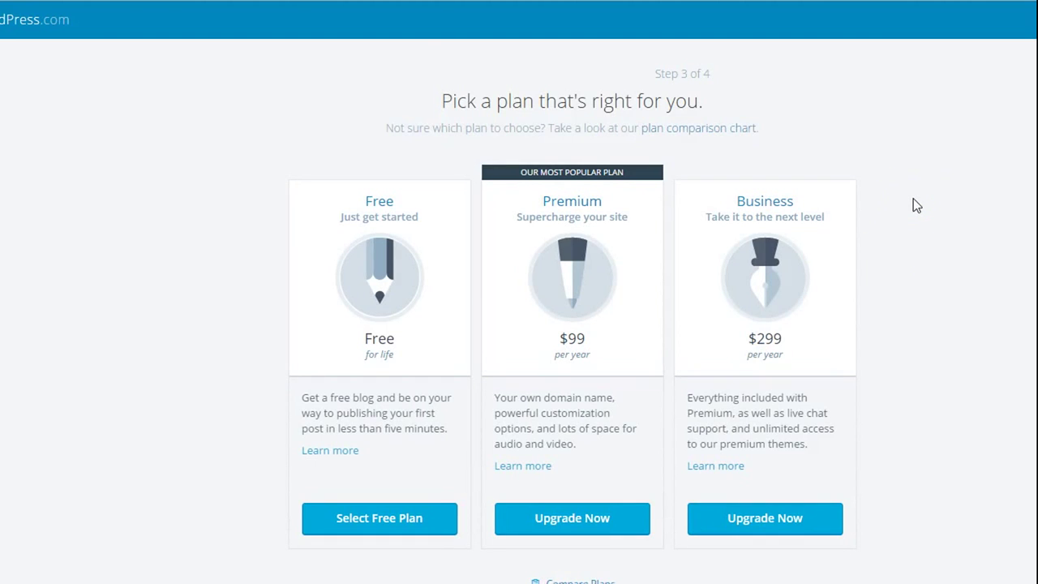
{"action": "left_click", "coordinate": [386, 520]}
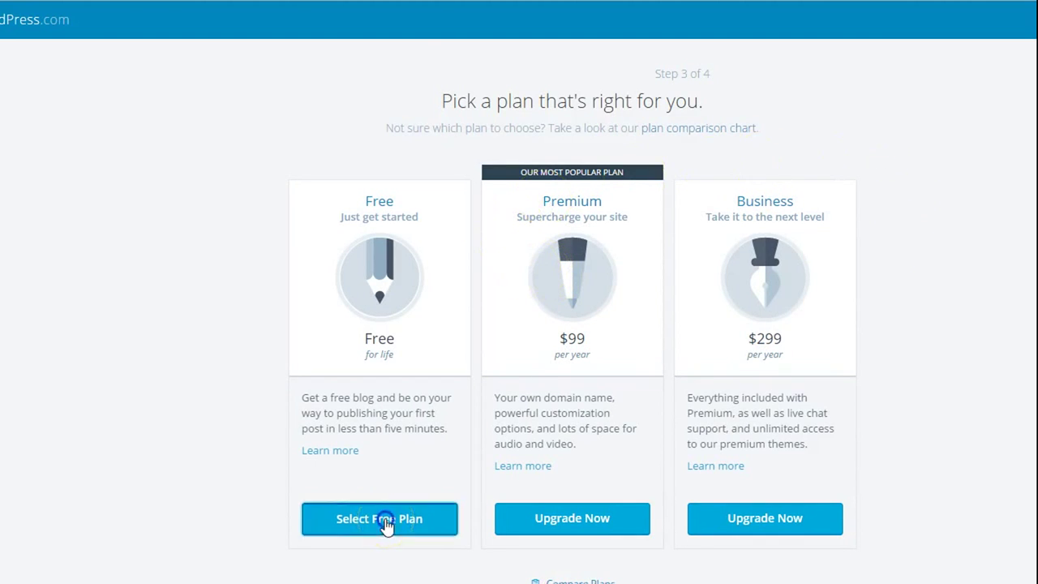
{"action": "left_click", "coordinate": [522, 201]}
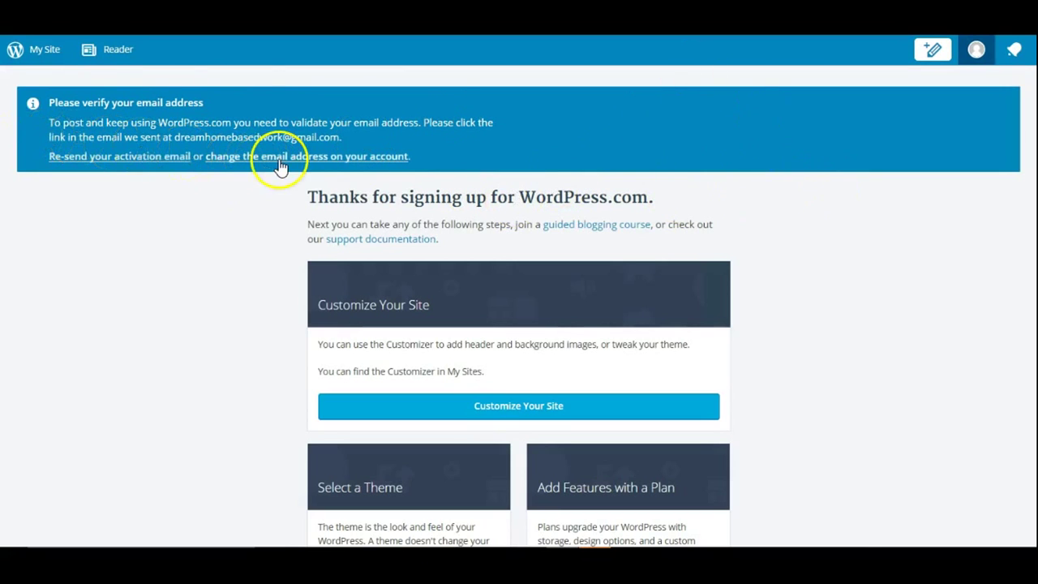
Step: Look through the suggested setup tasks on the sign-up thank-you page, from customizing the site to creating a page
{"action": "scroll", "coordinate": [950, 167], "scroll_direction": "down", "scroll_amount": 1}
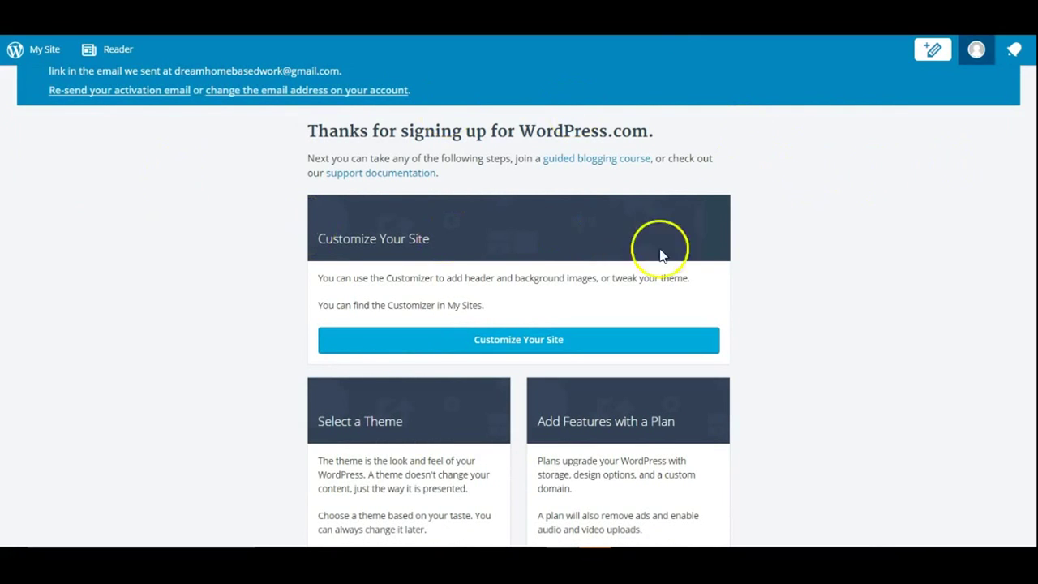
{"action": "scroll", "coordinate": [872, 258], "scroll_direction": "down", "scroll_amount": 1}
{"action": "scroll", "coordinate": [872, 258], "scroll_direction": "down", "scroll_amount": 2}
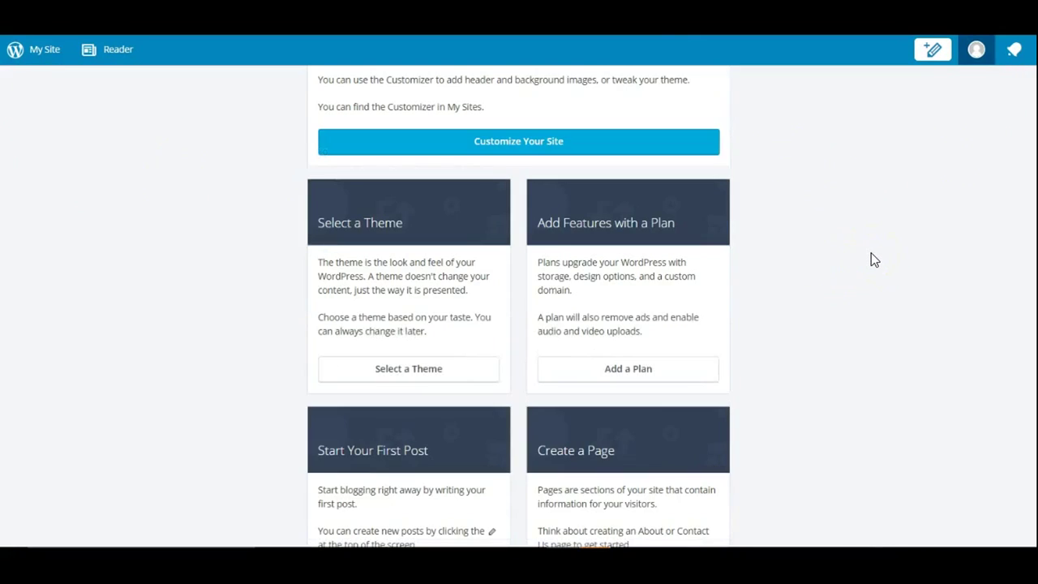
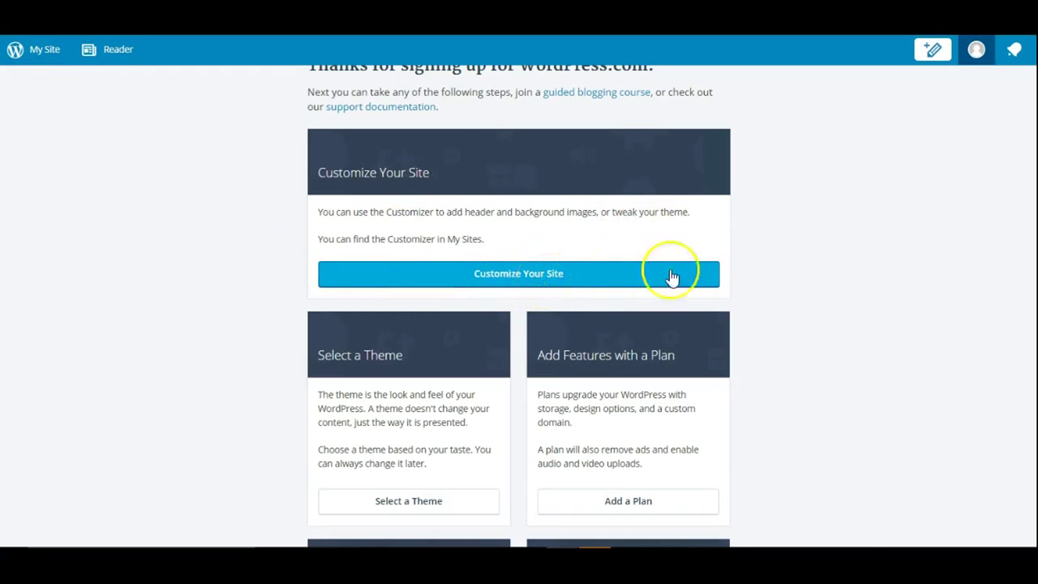
{"action": "scroll", "coordinate": [864, 284], "scroll_direction": "down", "scroll_amount": 3}
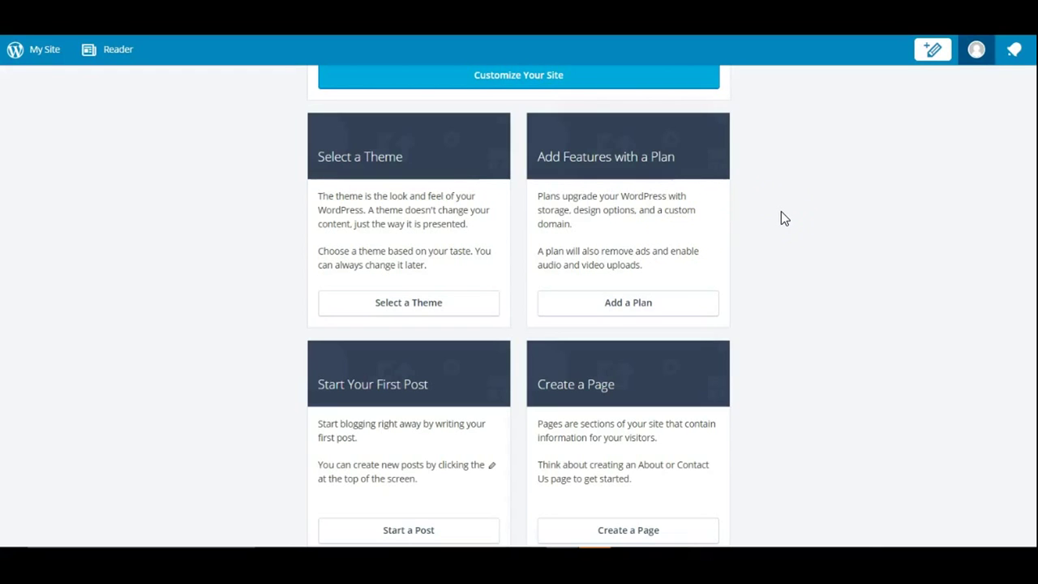
{"action": "scroll", "coordinate": [781, 212], "scroll_direction": "down", "scroll_amount": 2}
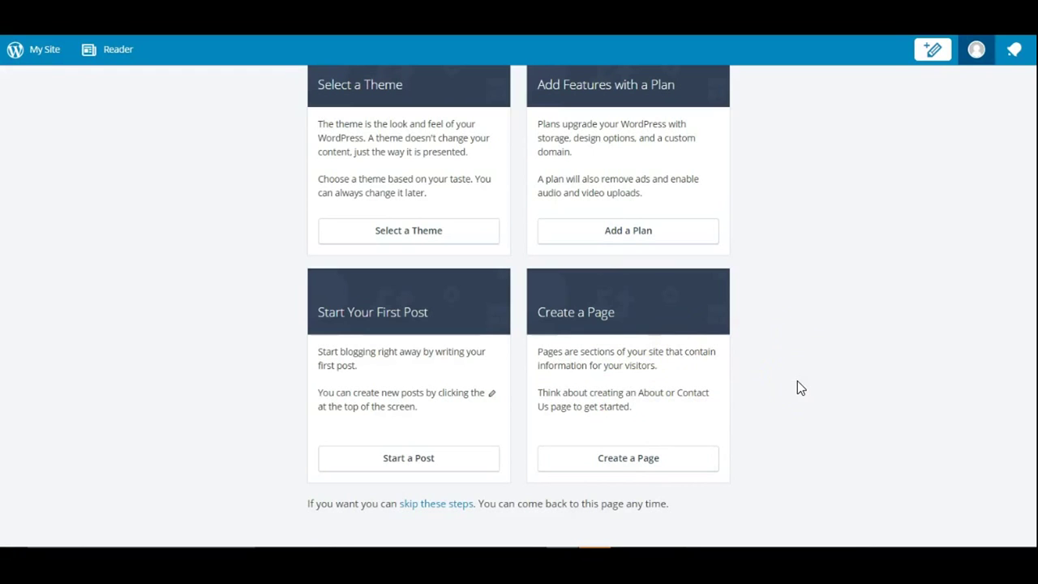
{"action": "scroll", "coordinate": [798, 386], "scroll_direction": "up", "scroll_amount": 5}
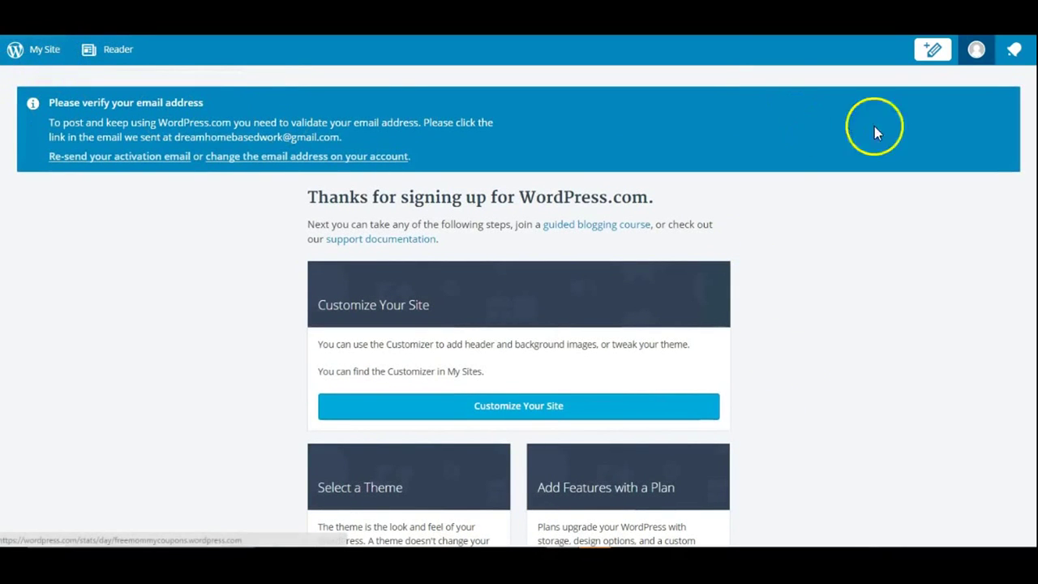
Step: Open the site's management area and review its daily stats page
{"action": "left_click", "coordinate": [43, 61]}
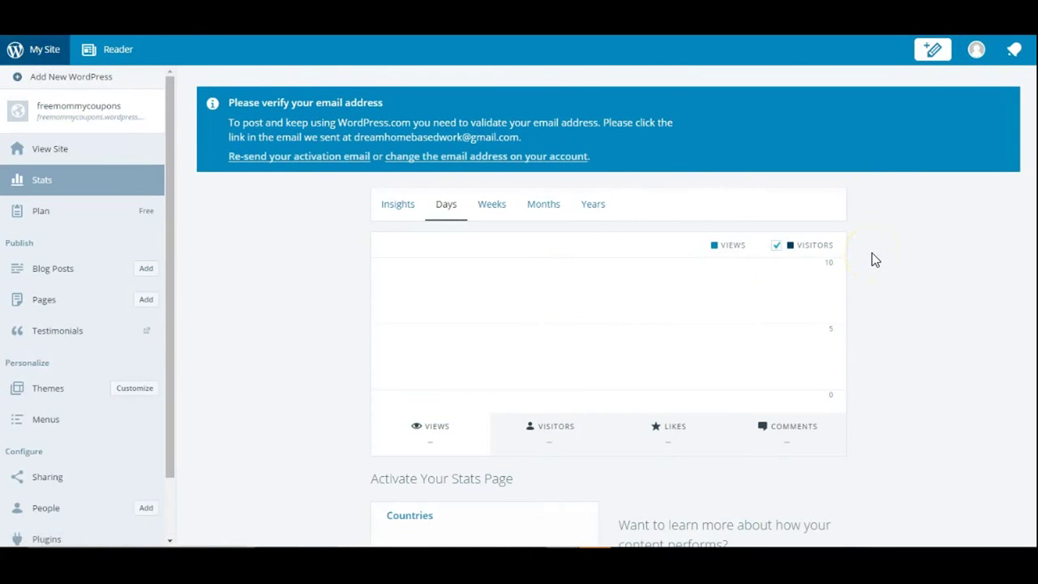
{"action": "scroll", "coordinate": [872, 255], "scroll_direction": "down", "scroll_amount": 3}
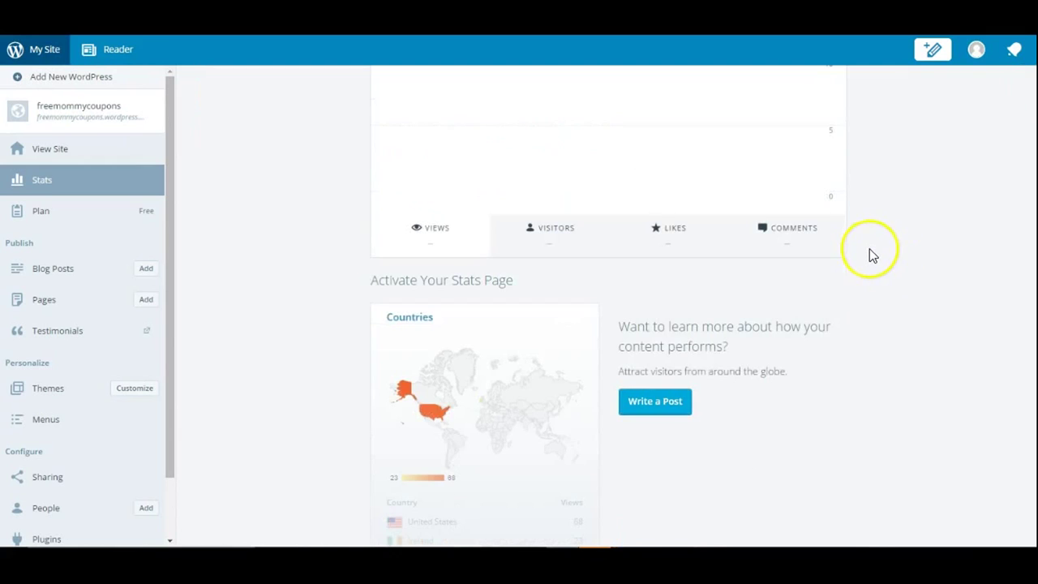
{"action": "scroll", "coordinate": [918, 343], "scroll_direction": "up", "scroll_amount": 3}
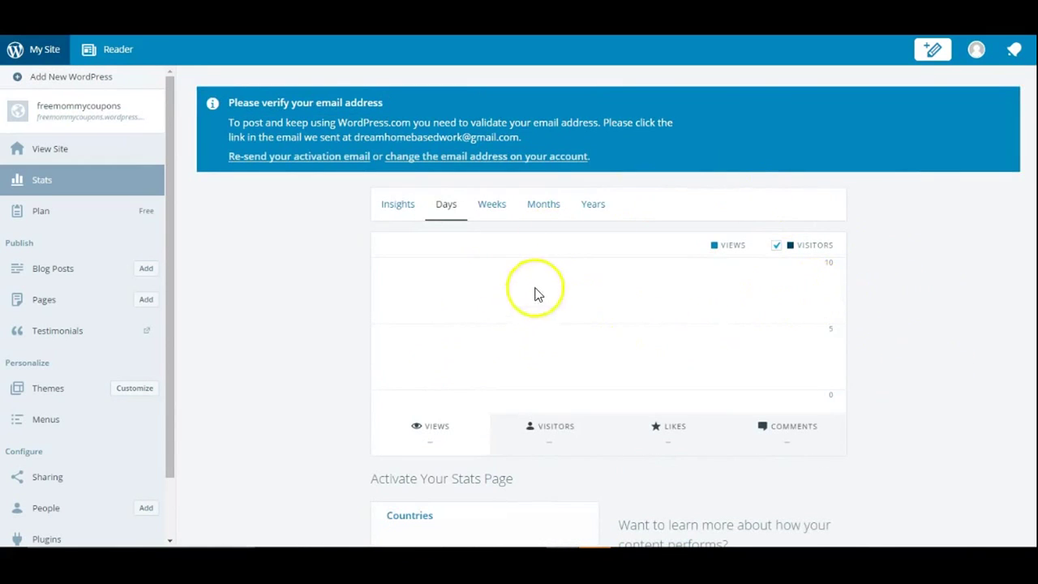
{"action": "scroll", "coordinate": [962, 364], "scroll_direction": "down", "scroll_amount": 4}
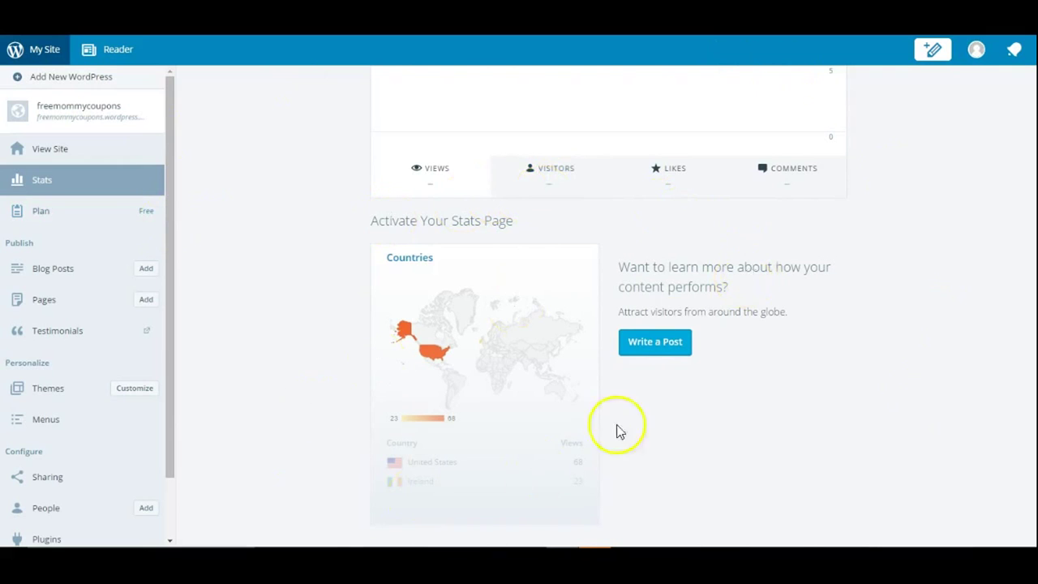
{"action": "scroll", "coordinate": [864, 381], "scroll_direction": "up", "scroll_amount": 4}
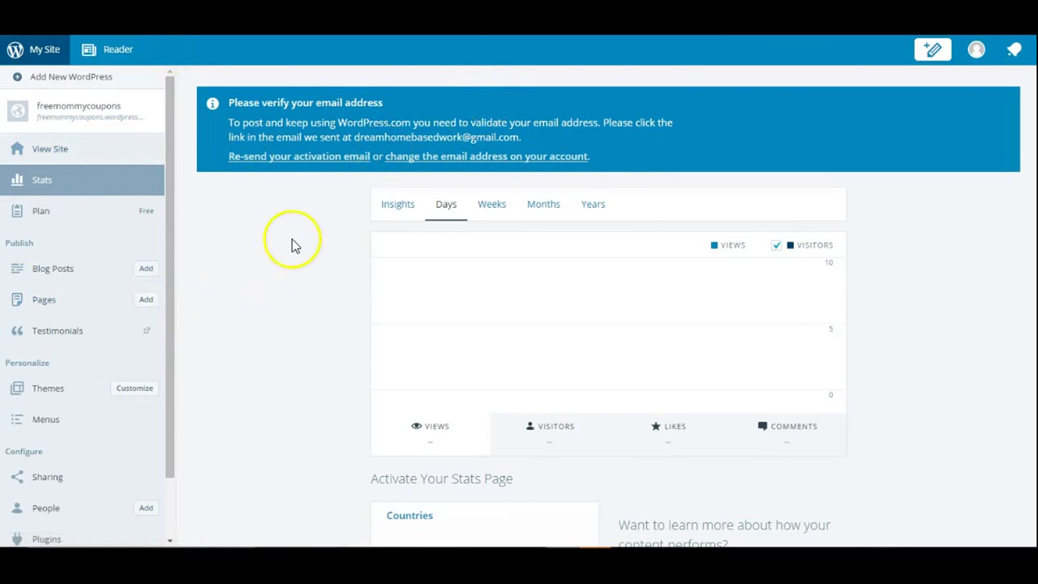
{"action": "scroll", "coordinate": [185, 375], "scroll_direction": "down", "scroll_amount": 1}
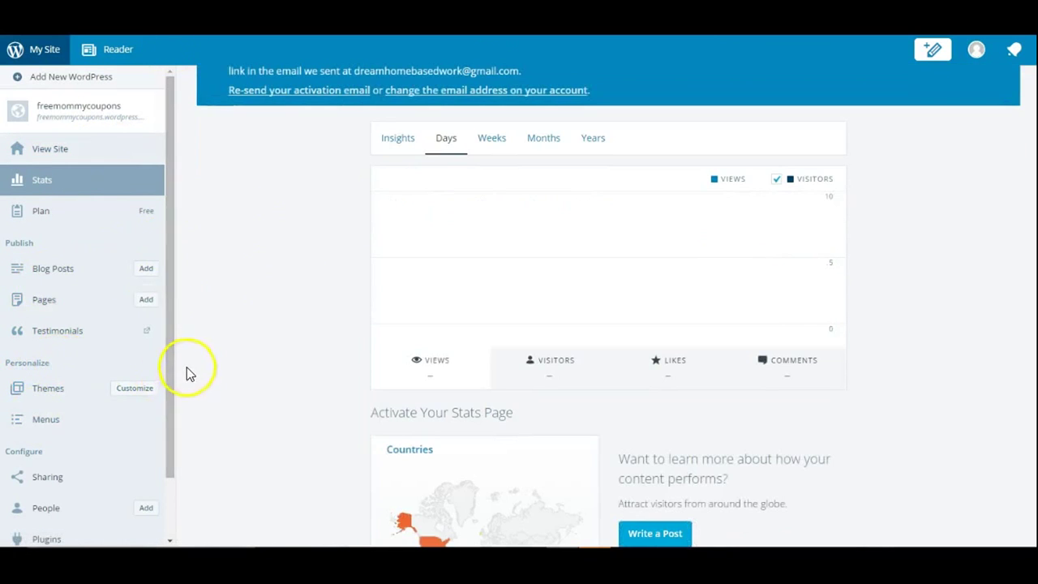
{"action": "scroll", "coordinate": [904, 292], "scroll_direction": "up", "scroll_amount": 1}
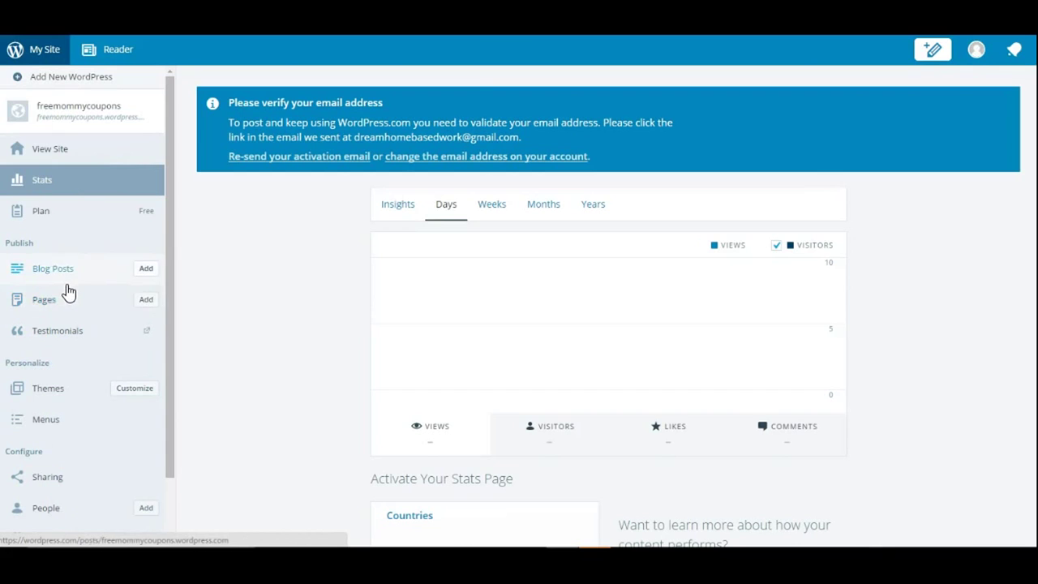
Step: View the freemommycoupons site as visitors see it and leave the full-screen display
{"action": "left_click", "coordinate": [48, 151]}
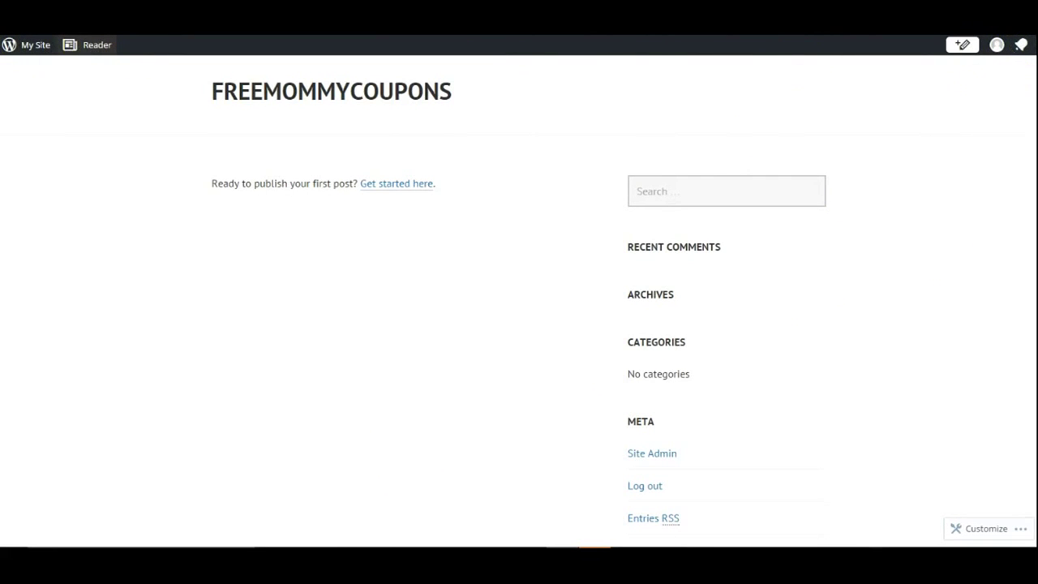
{"action": "key", "text": "F11"}
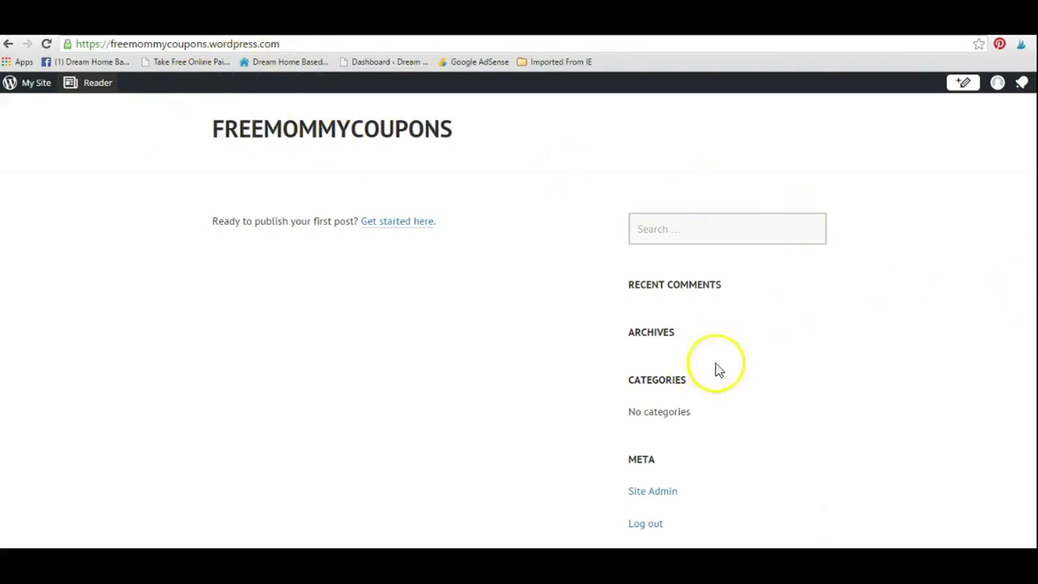
Step: Add a new blog post to the freemommycoupons site and place the cursor in its title
{"action": "left_click", "coordinate": [37, 84]}
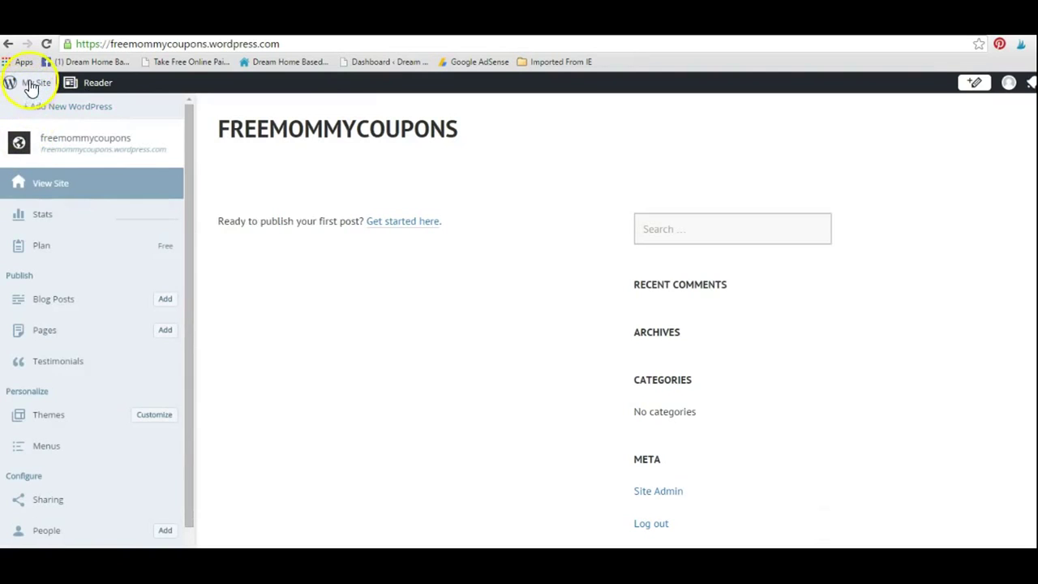
{"action": "left_click", "coordinate": [88, 299]}
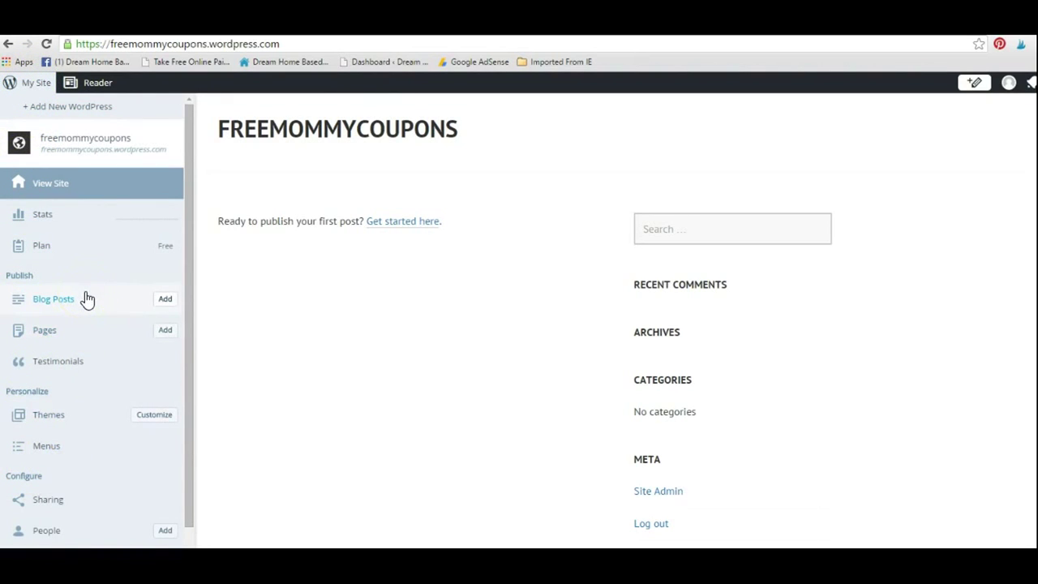
{"action": "left_click", "coordinate": [65, 301]}
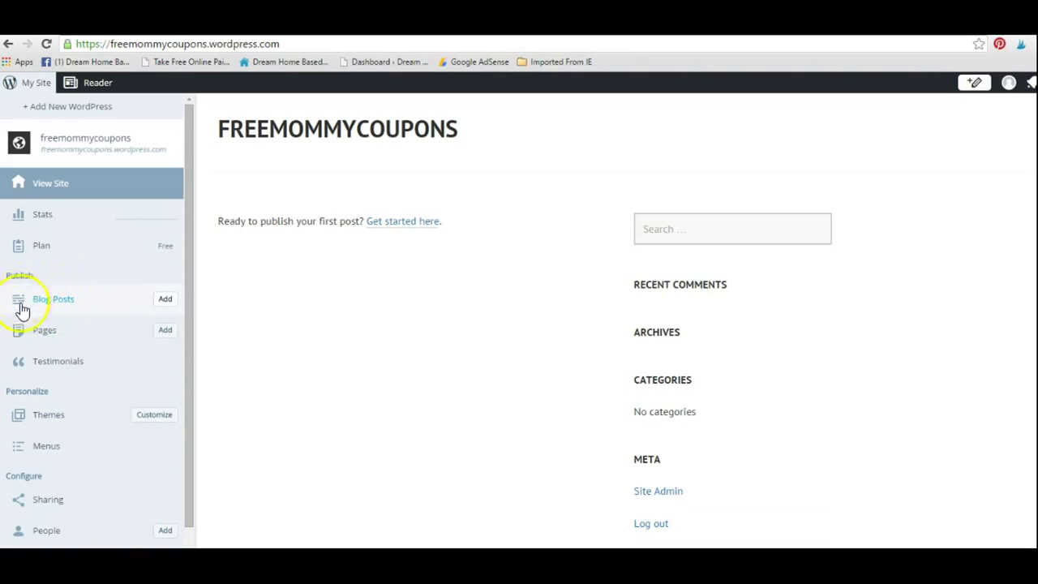
{"action": "left_click", "coordinate": [163, 301]}
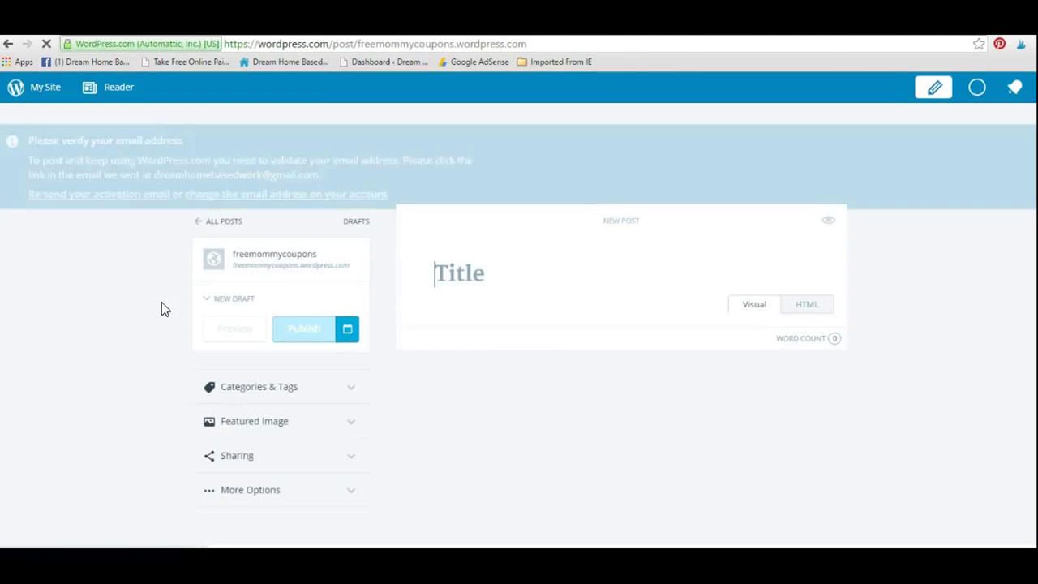
{"action": "left_click", "coordinate": [477, 274]}
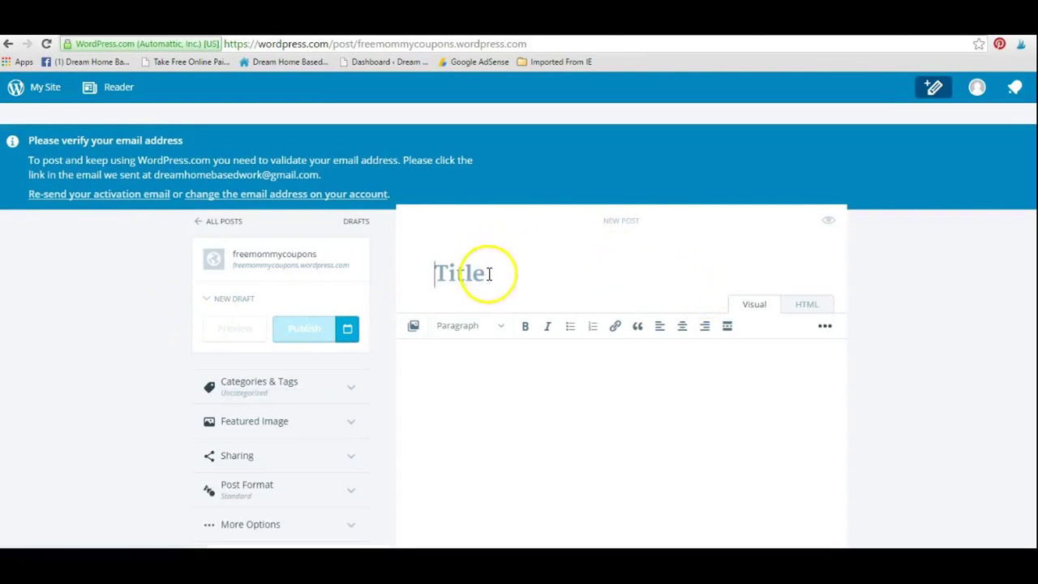
{"action": "left_click", "coordinate": [489, 274]}
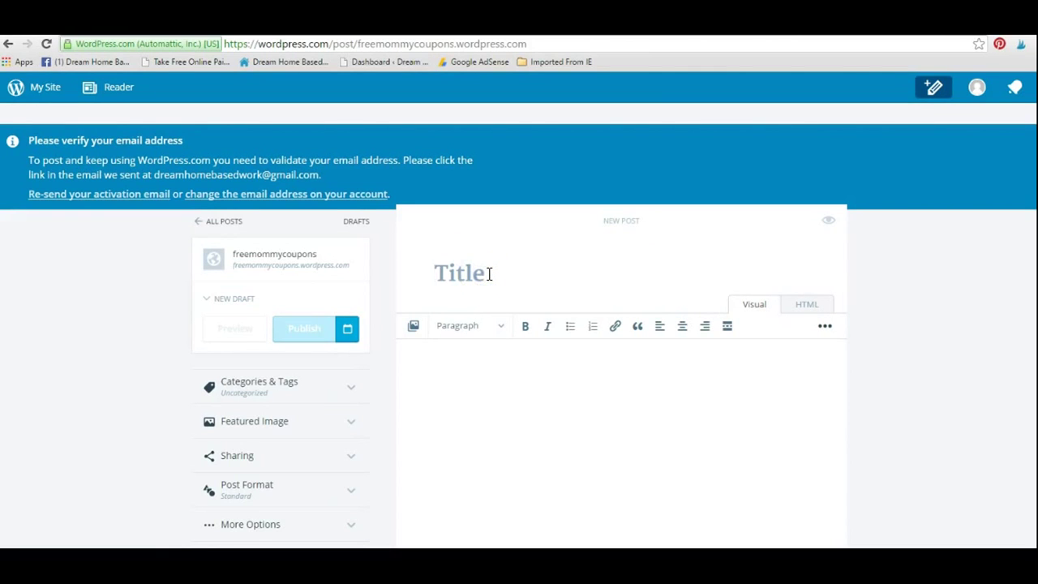
Step: Title the new post "Free Mommy Coupons"
{"action": "type", "text": "Free"}
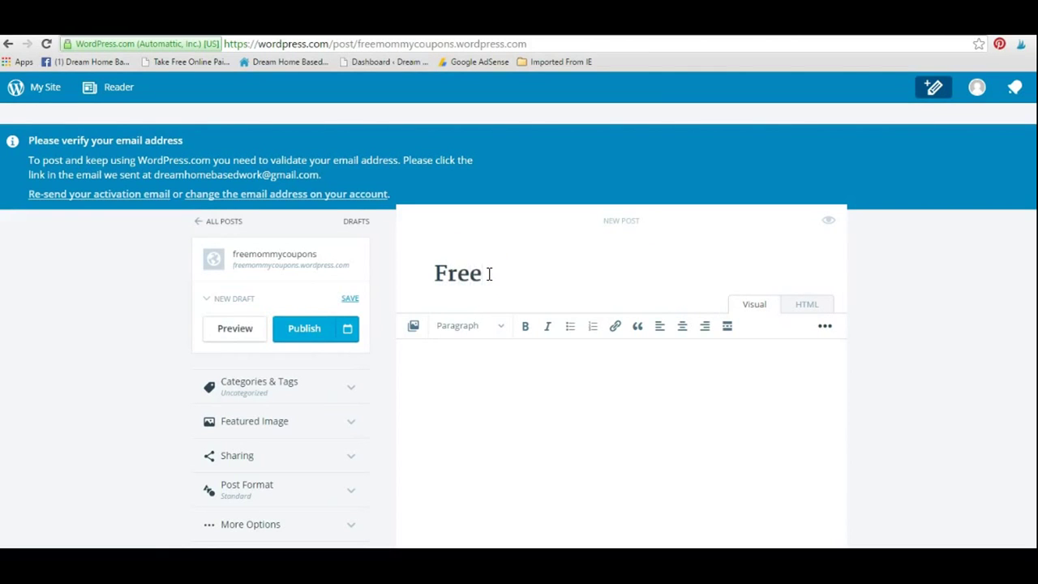
{"action": "type", "text": " Momm"}
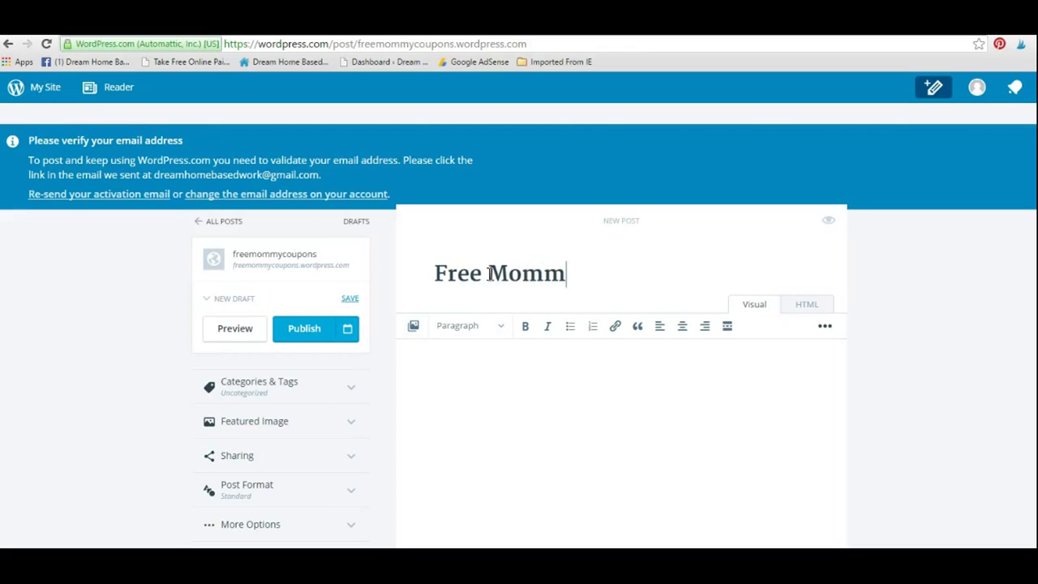
{"action": "type", "text": "y Cop"}
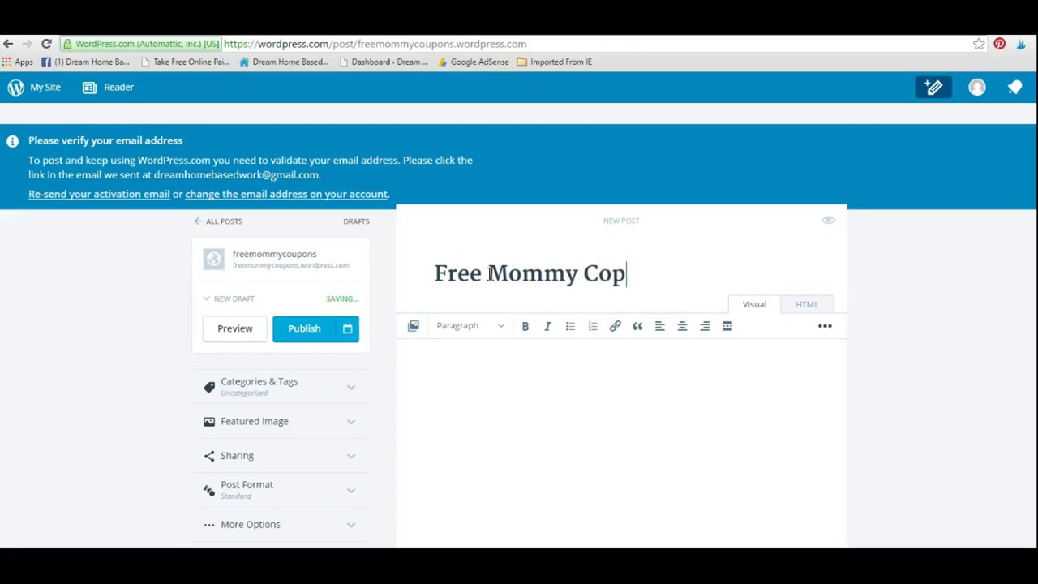
{"action": "key", "text": "BackSpace"}
{"action": "type", "text": "upons"}
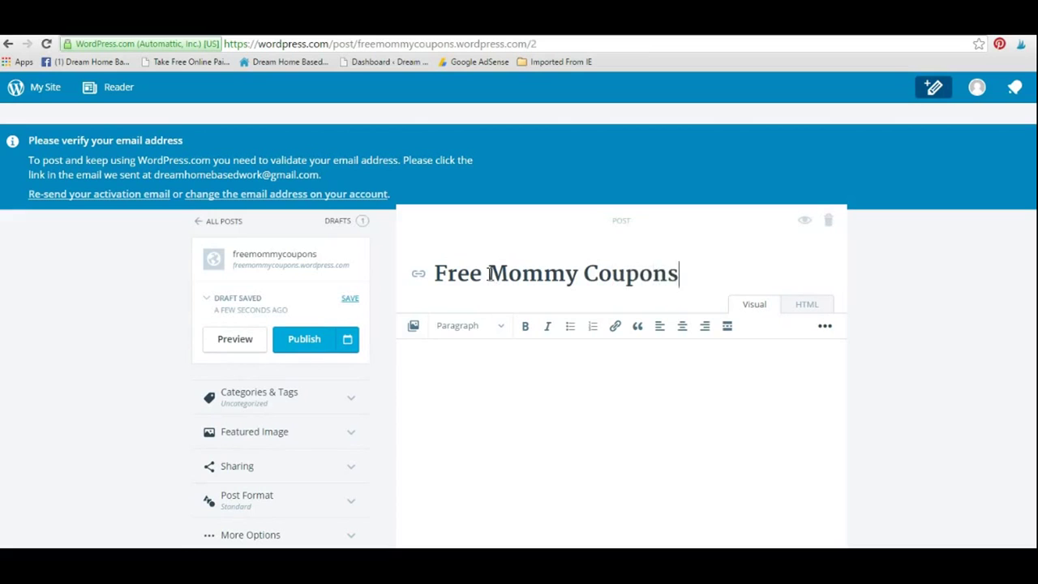
Step: Write post body: "I love finding free coupons for moms via the internet. On this site, I will help you find the latest deals from around the web."
{"action": "left_click", "coordinate": [509, 372]}
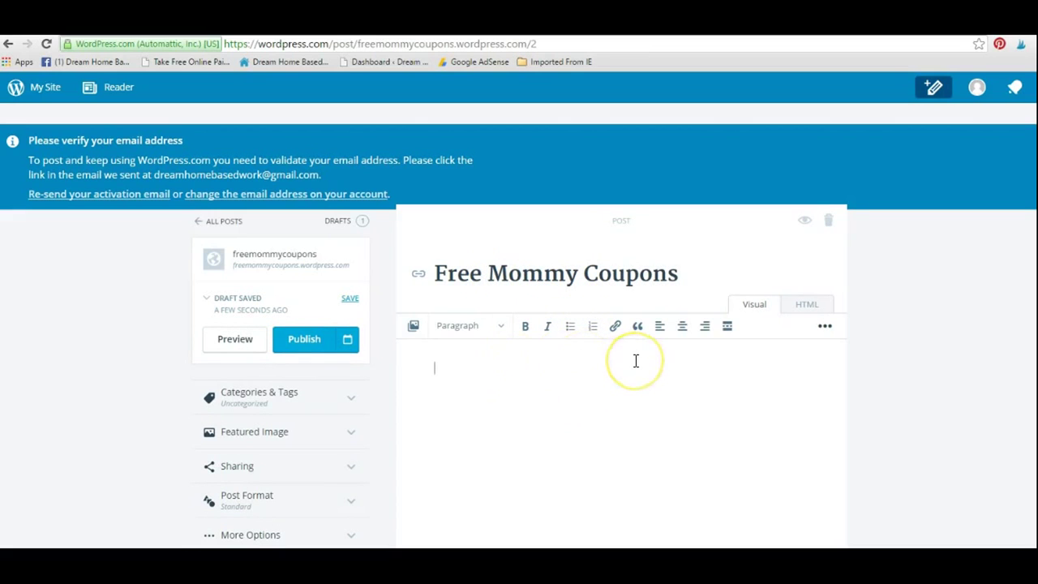
{"action": "type", "text": "I"}
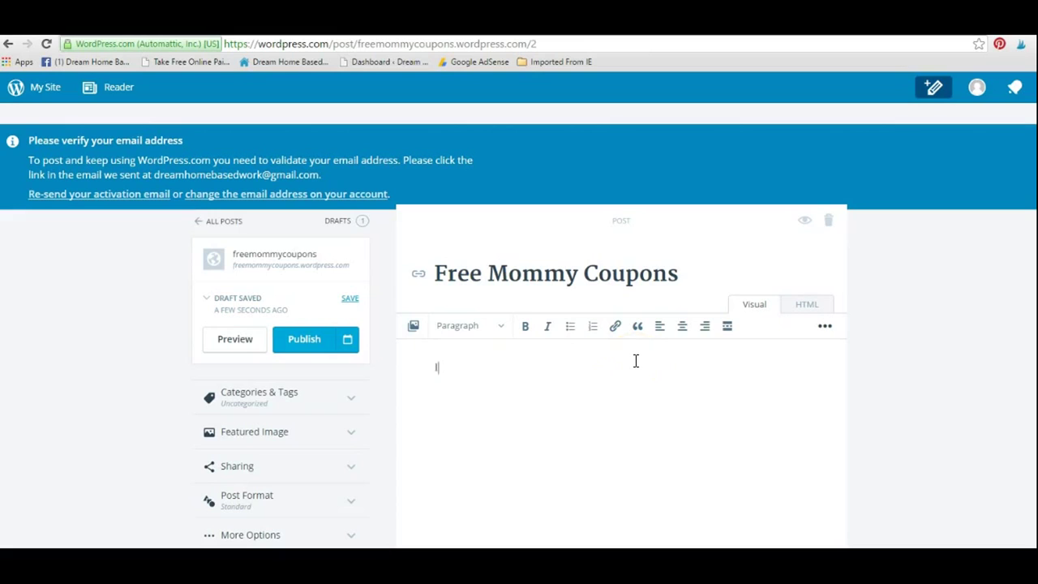
{"action": "type", "text": " love findini"}
{"action": "key", "text": "BackSpace"}
{"action": "key", "text": "BackSpace"}
{"action": "key", "text": "BackSpace"}
{"action": "key", "text": "BackSpace"}
{"action": "key", "text": "BackSpace"}
{"action": "key", "text": "BackSpace"}
{"action": "key", "text": "BackSpace"}
{"action": "key", "text": "BackSpace"}
{"action": "key", "text": "BackSpace"}
{"action": "key", "text": "BackSpace"}
{"action": "key", "text": "BackSpace"}
{"action": "key", "text": "BackSpace"}
{"action": "type", "text": "love finding free co"}
{"action": "key", "text": "BackSpace"}
{"action": "key", "text": "BackSpace"}
{"action": "type", "text": "free coupons for moms"}
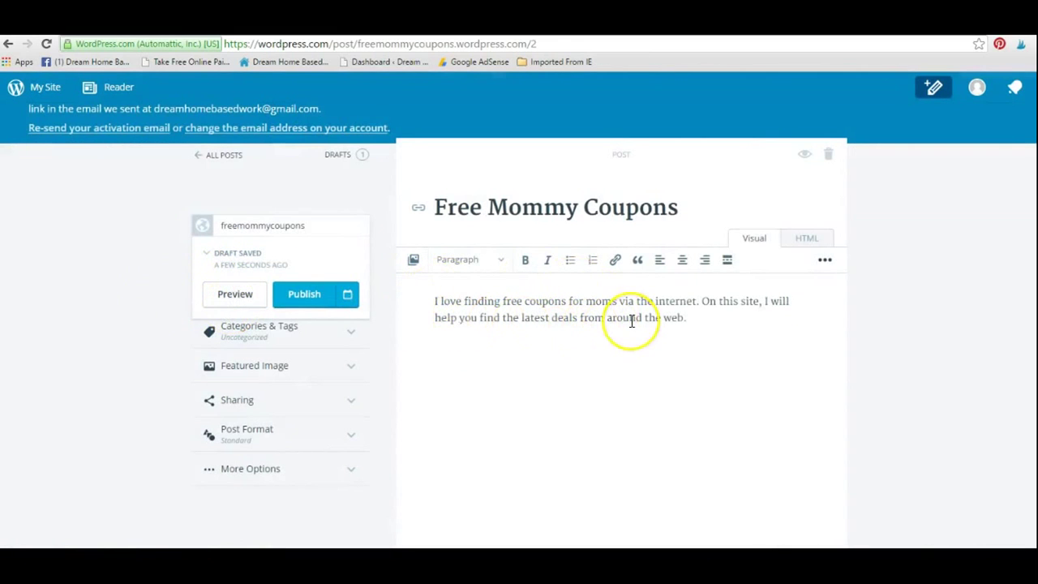
Step: Preview the draft post and look through the whole previewed page
{"action": "left_click", "coordinate": [231, 296]}
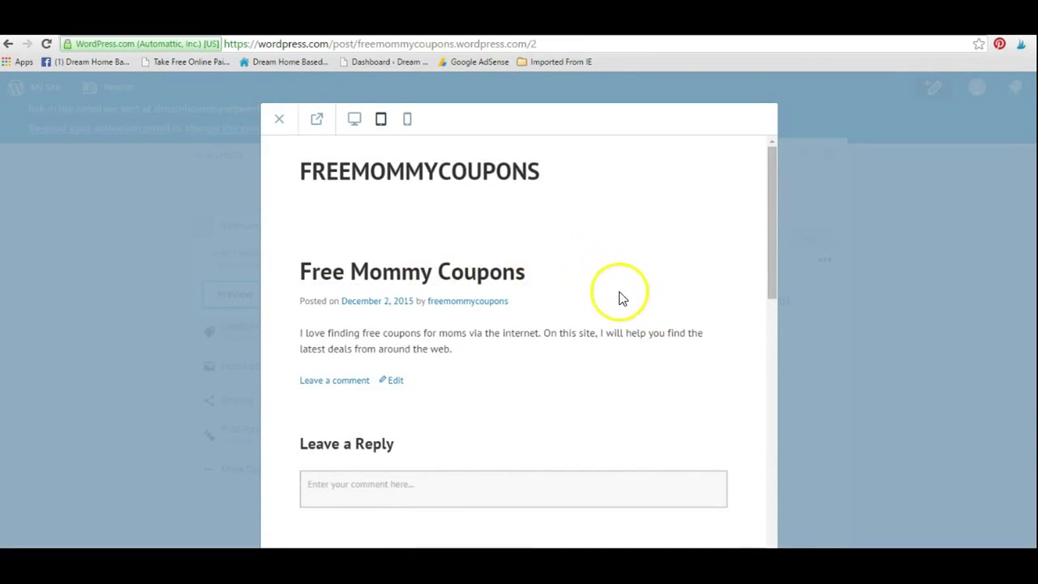
{"action": "scroll", "coordinate": [671, 302], "scroll_direction": "down", "scroll_amount": 1}
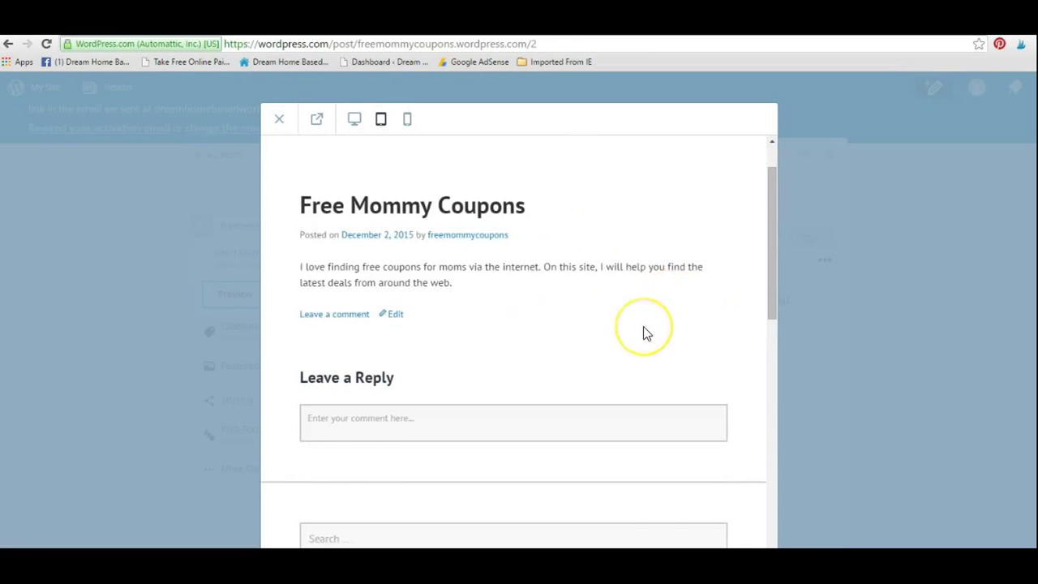
{"action": "scroll", "coordinate": [643, 326], "scroll_direction": "down", "scroll_amount": 8}
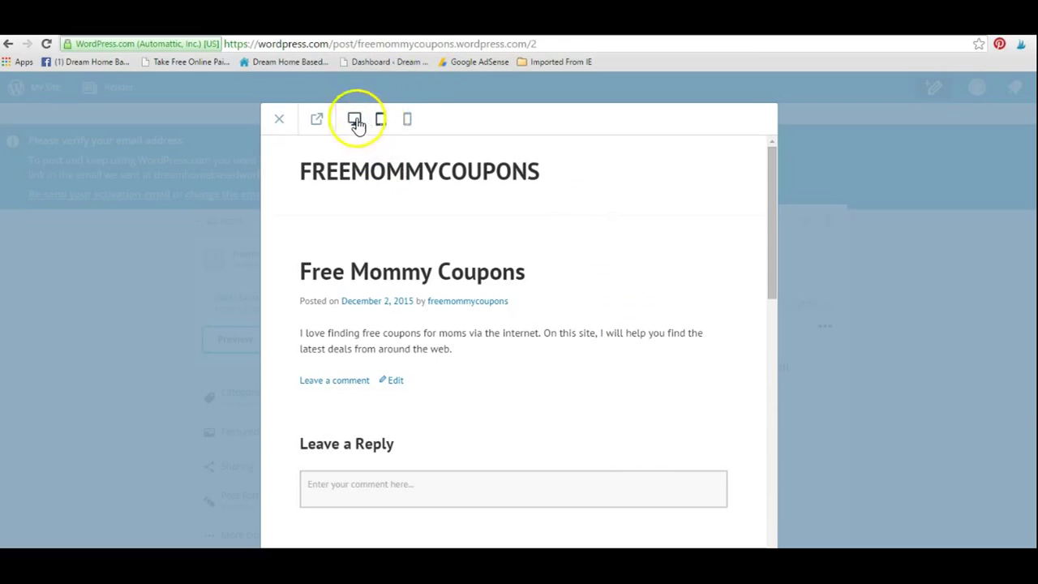
Step: Compare how the post preview looks at desktop, tablet and phone sizes, and close the preview
{"action": "left_click", "coordinate": [355, 119]}
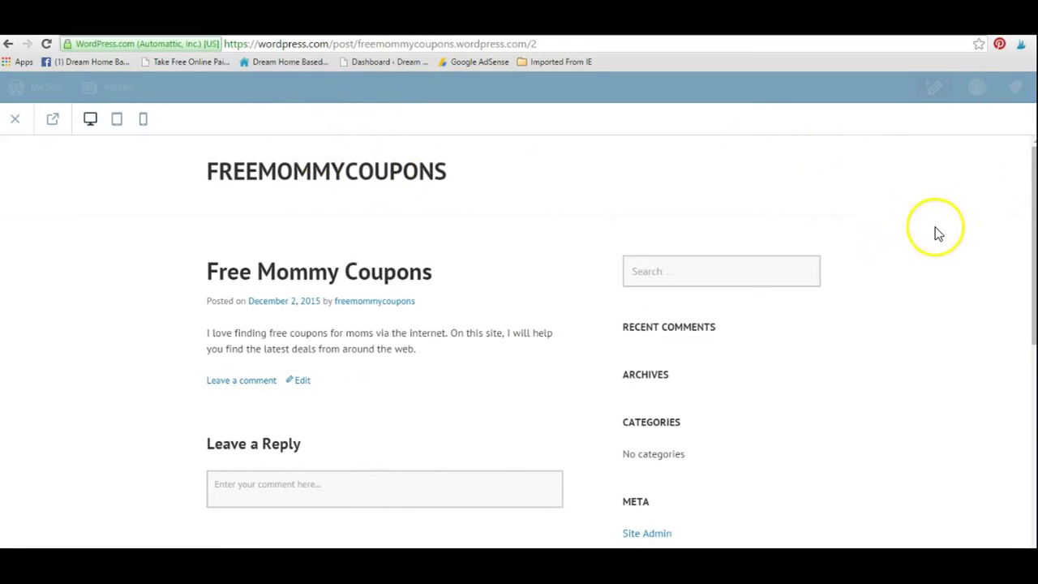
{"action": "left_click", "coordinate": [119, 122]}
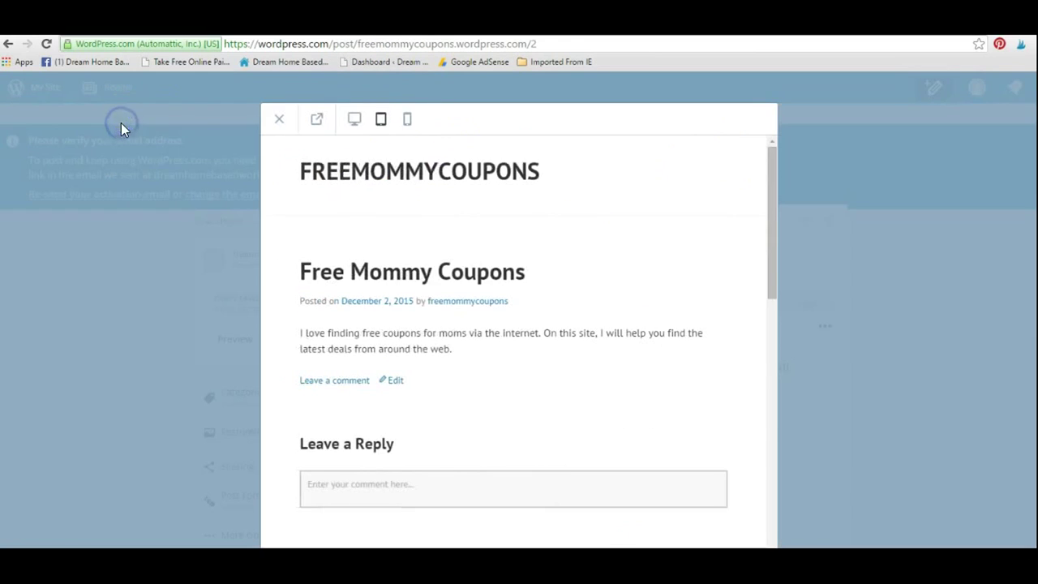
{"action": "left_click", "coordinate": [407, 120]}
{"action": "left_click", "coordinate": [497, 130]}
{"action": "left_click", "coordinate": [514, 132]}
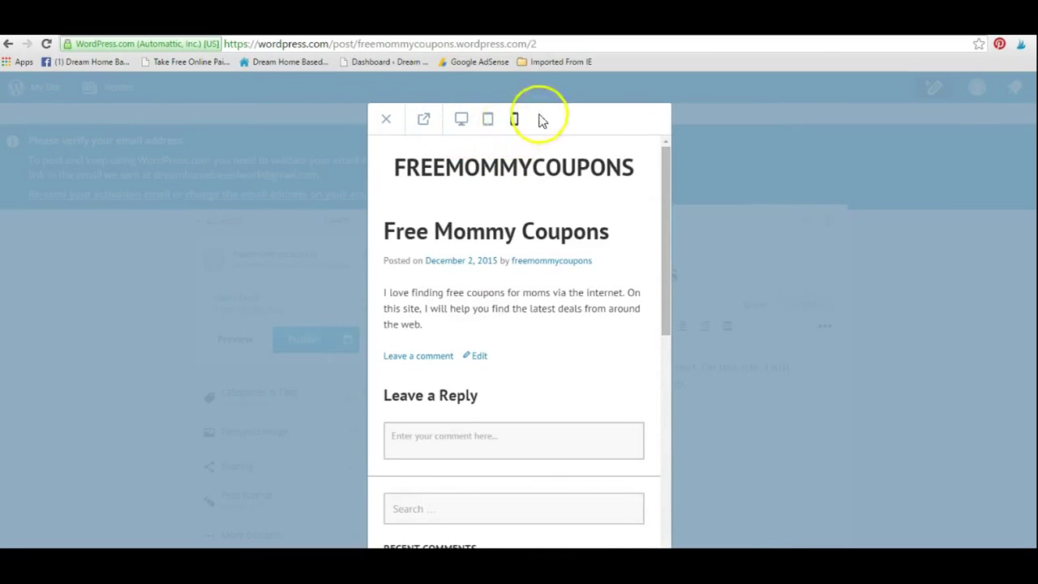
{"action": "left_click", "coordinate": [489, 122]}
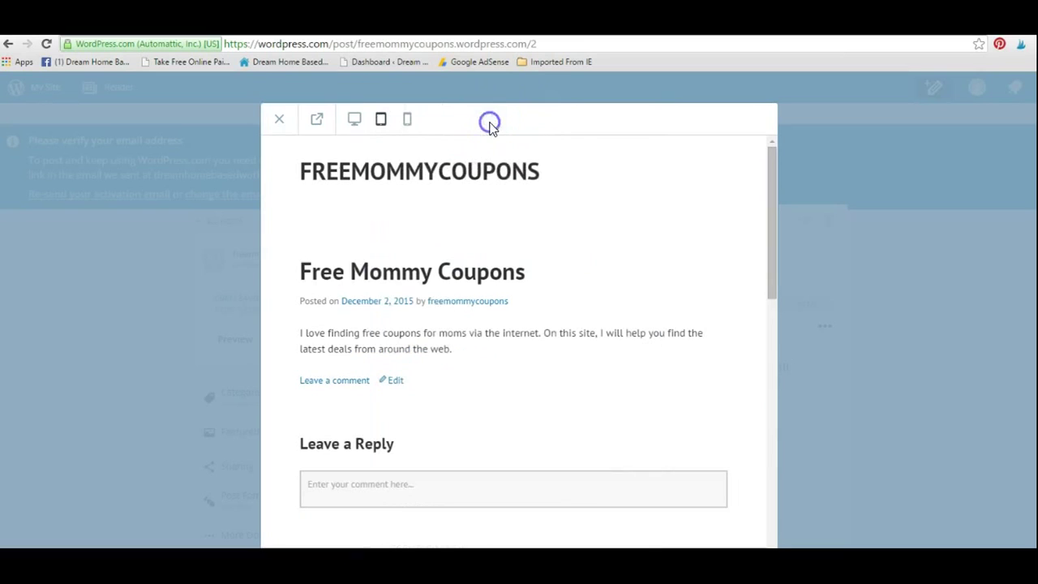
{"action": "left_click", "coordinate": [352, 120]}
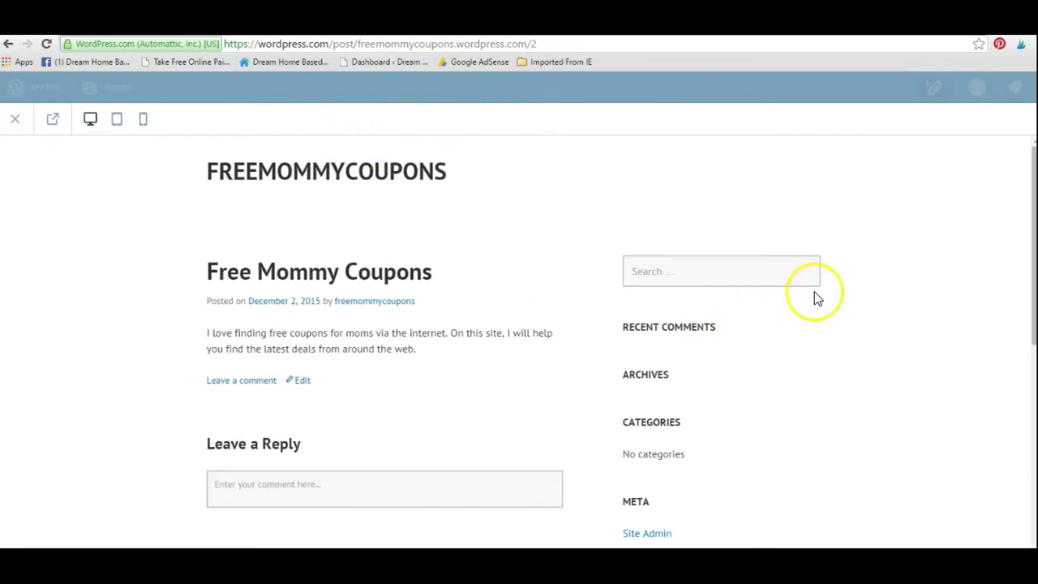
{"action": "scroll", "coordinate": [814, 293], "scroll_direction": "down", "scroll_amount": 2}
{"action": "scroll", "coordinate": [910, 396], "scroll_direction": "up", "scroll_amount": 2}
{"action": "left_click", "coordinate": [14, 121]}
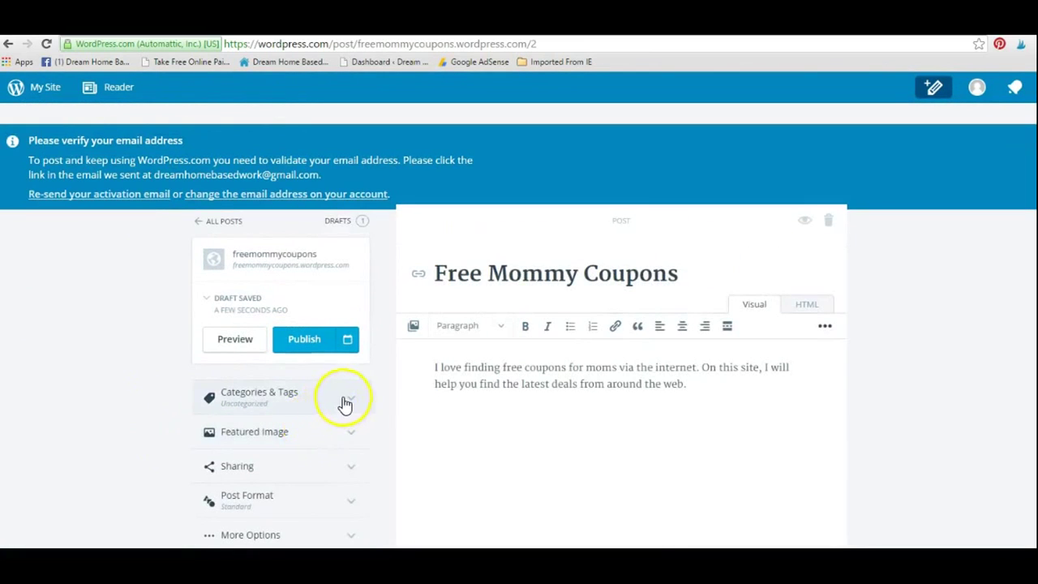
Step: Add the tags "coupons", "free coupons" and "mommy coupons" to the post
{"action": "left_click", "coordinate": [348, 399]}
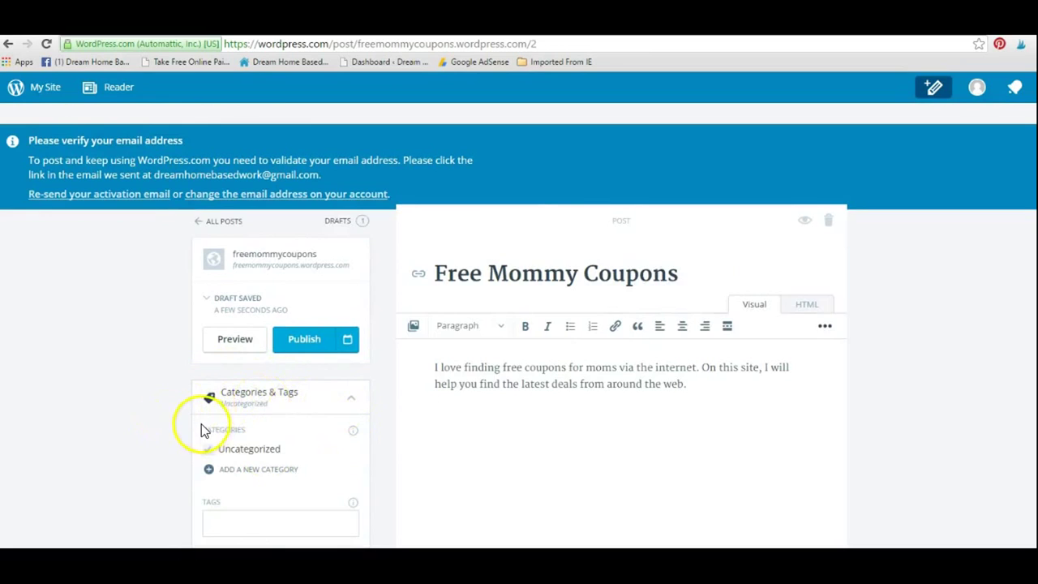
{"action": "scroll", "coordinate": [203, 430], "scroll_direction": "down", "scroll_amount": 1}
{"action": "left_click", "coordinate": [265, 456]}
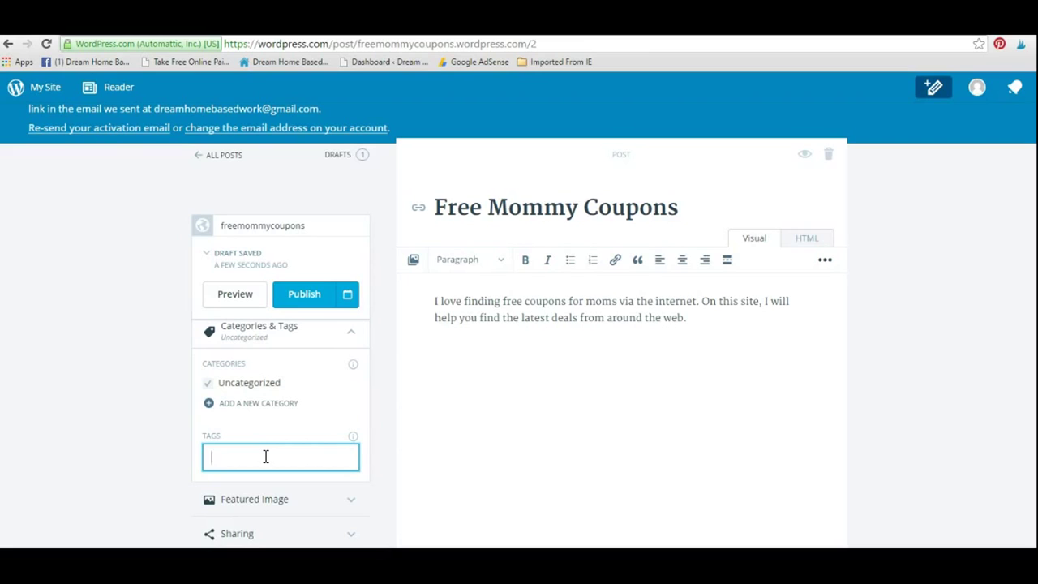
{"action": "type", "text": "co"}
{"action": "type", "text": "upn"}
{"action": "type", "text": "ons"}
{"action": "key", "text": "Return"}
{"action": "type", "text": "free"}
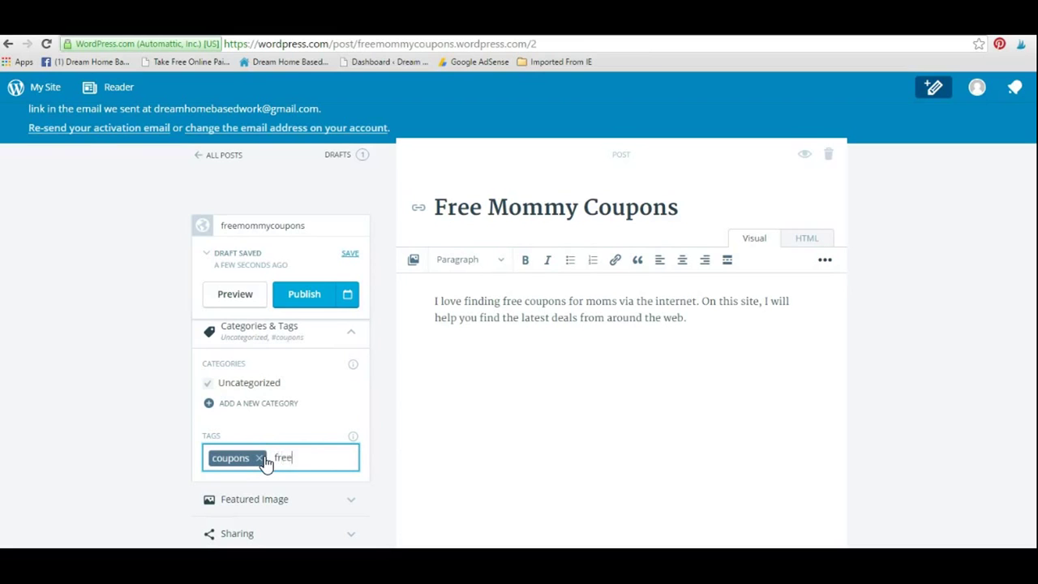
{"action": "type", "text": " coupons"}
{"action": "key", "text": "Return"}
{"action": "type", "text": "mommy coupo"}
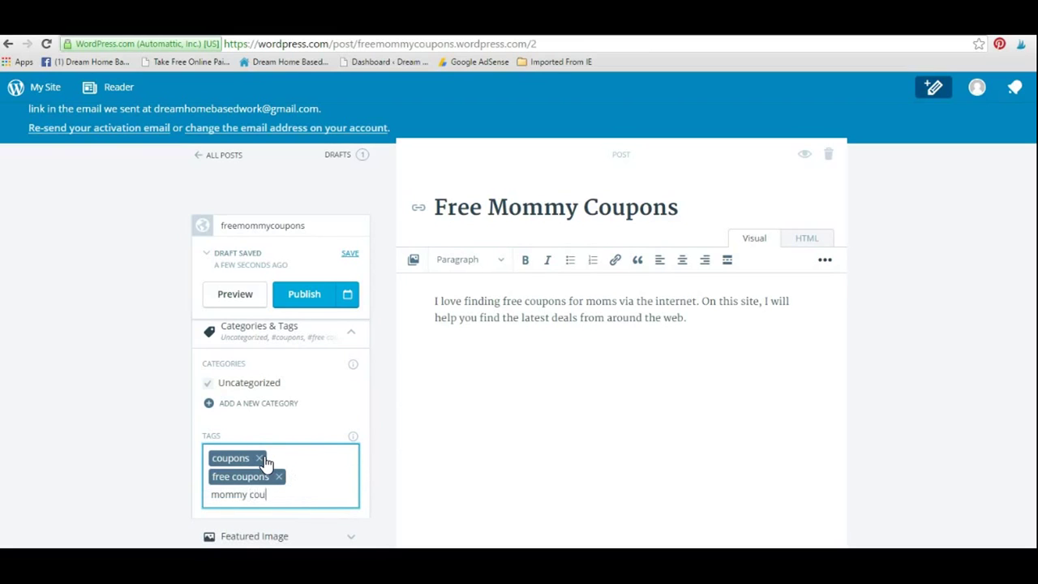
{"action": "type", "text": "ns"}
{"action": "key", "text": "Return"}
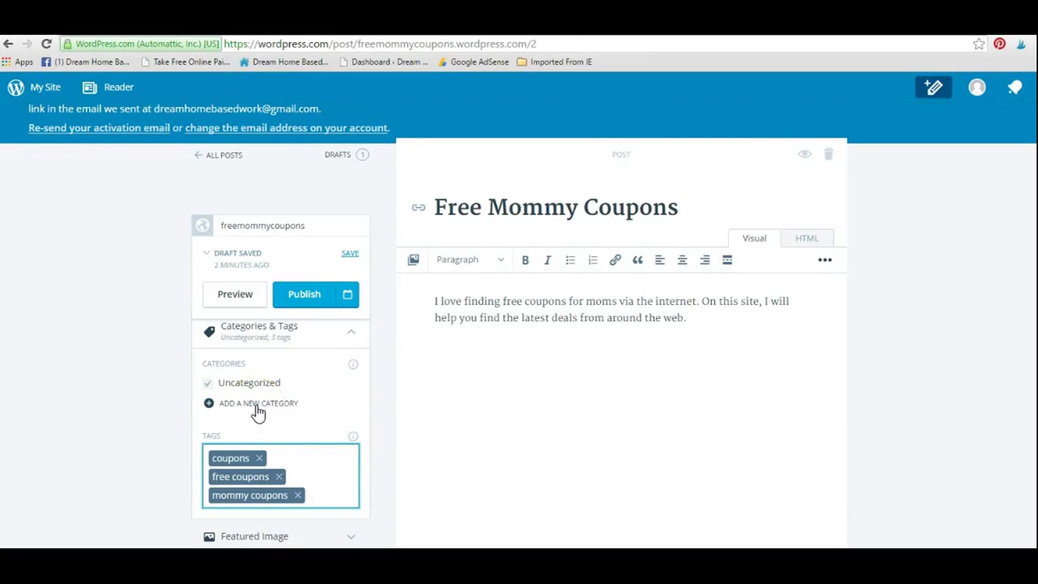
Step: Create a top-level category named "Coupons" for the post and remove the post from Uncategorized
{"action": "left_click", "coordinate": [214, 411]}
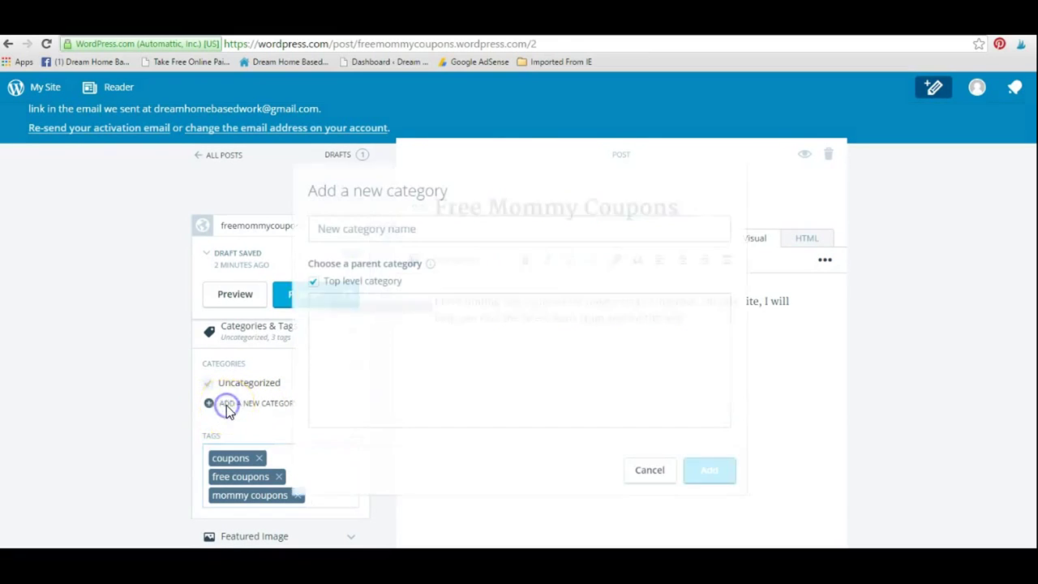
{"action": "left_click", "coordinate": [358, 231]}
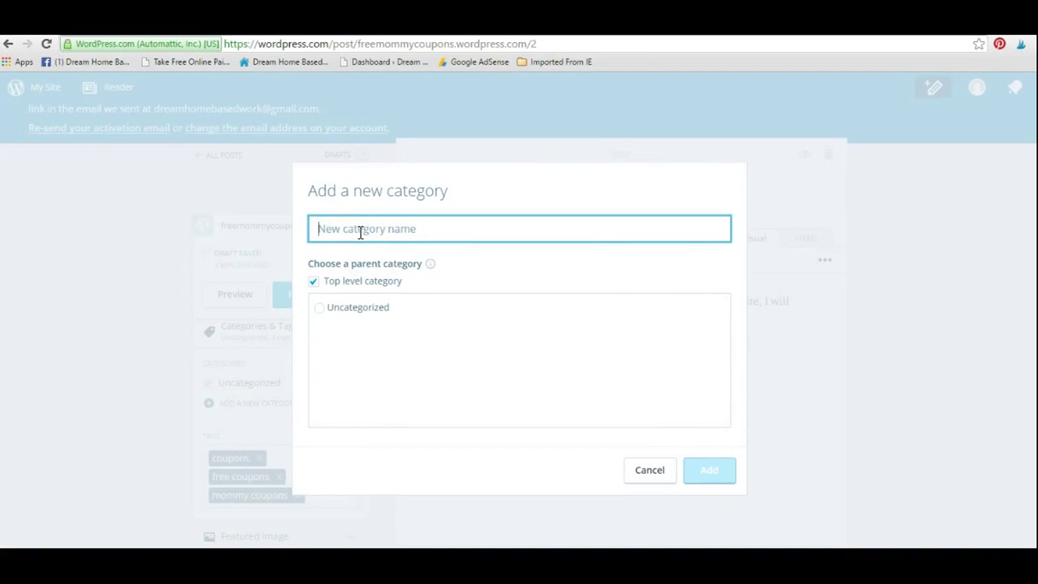
{"action": "type", "text": "Copo"}
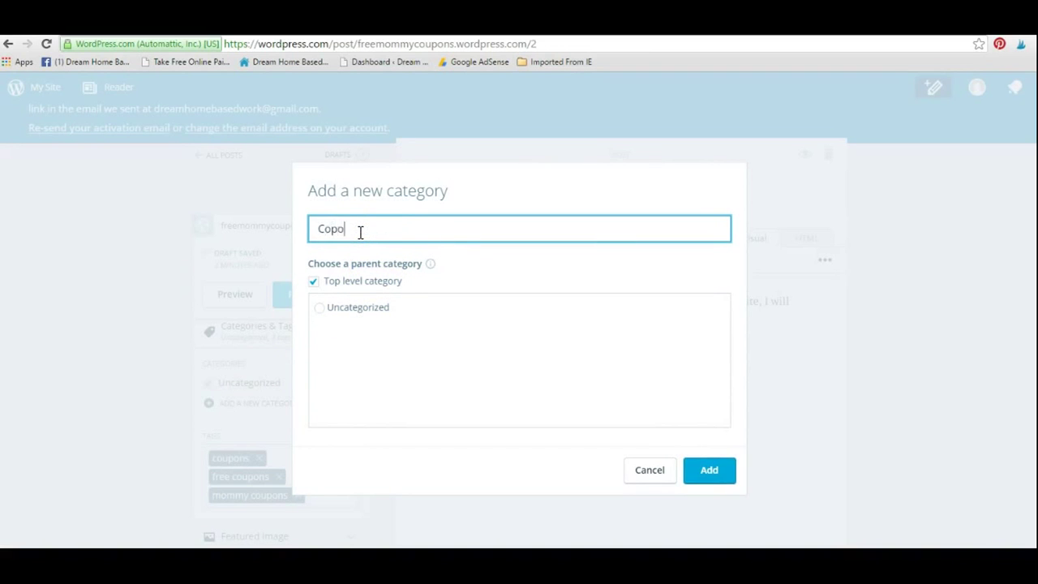
{"action": "key", "text": "BackSpace"}
{"action": "key", "text": "BackSpace"}
{"action": "key", "text": "BackSpace"}
{"action": "type", "text": "upons"}
{"action": "left_click", "coordinate": [707, 470]}
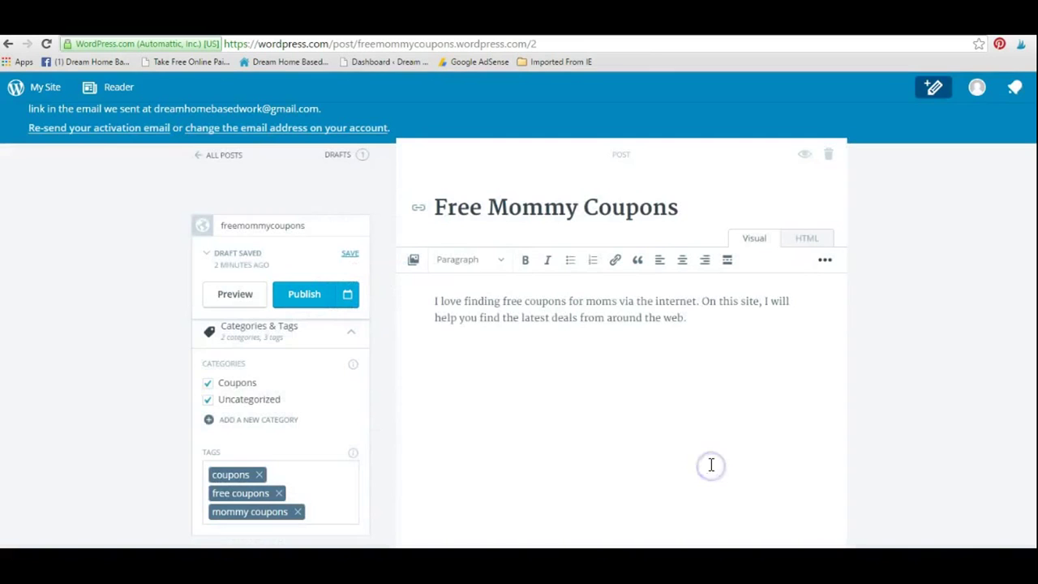
{"action": "left_click", "coordinate": [207, 400]}
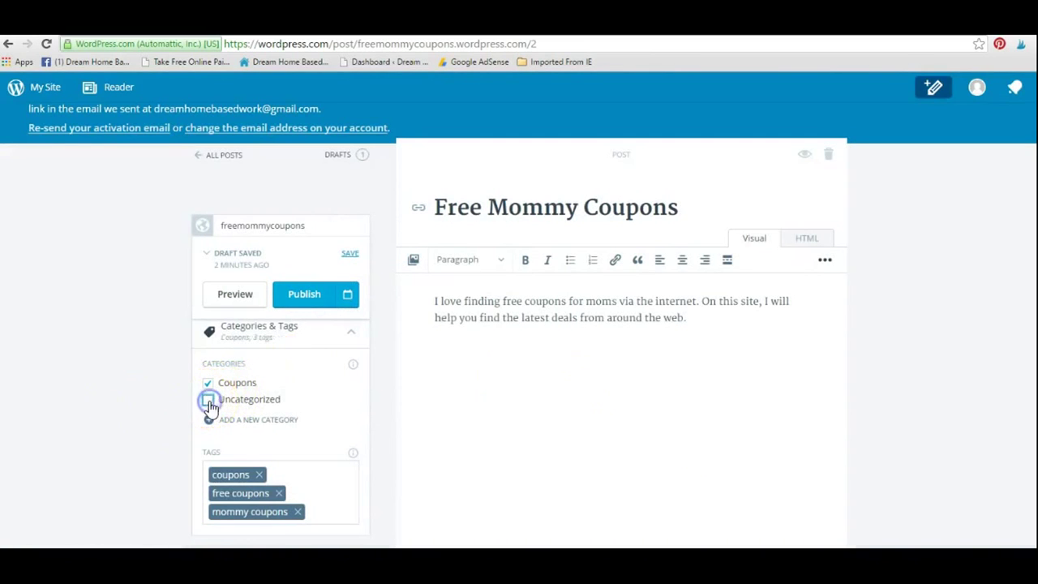
Step: Expand the post's featured image settings and review them
{"action": "scroll", "coordinate": [259, 434], "scroll_direction": "down", "scroll_amount": 2}
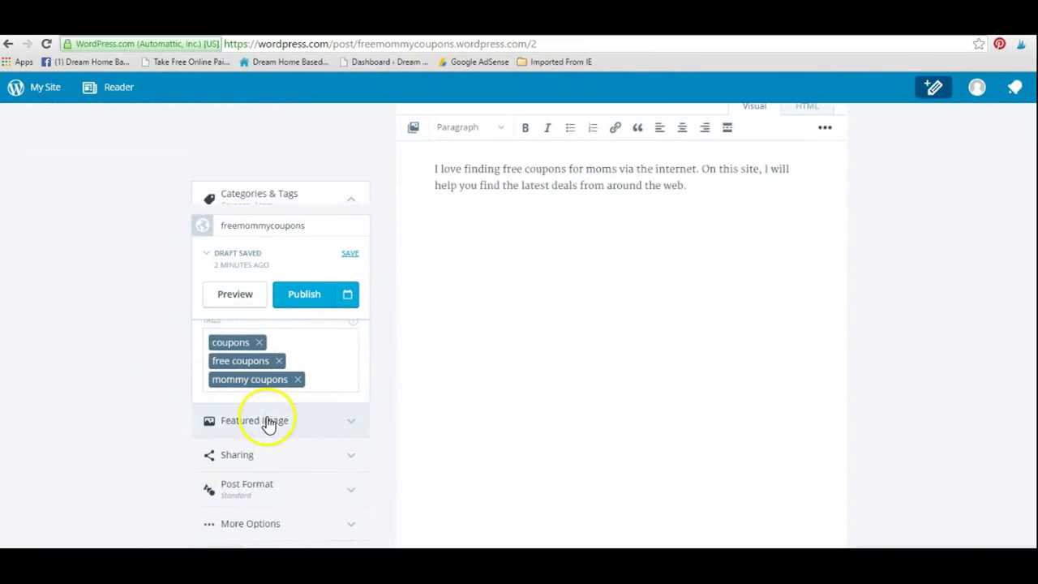
{"action": "left_click", "coordinate": [354, 422]}
{"action": "scroll", "coordinate": [410, 461], "scroll_direction": "down", "scroll_amount": 2}
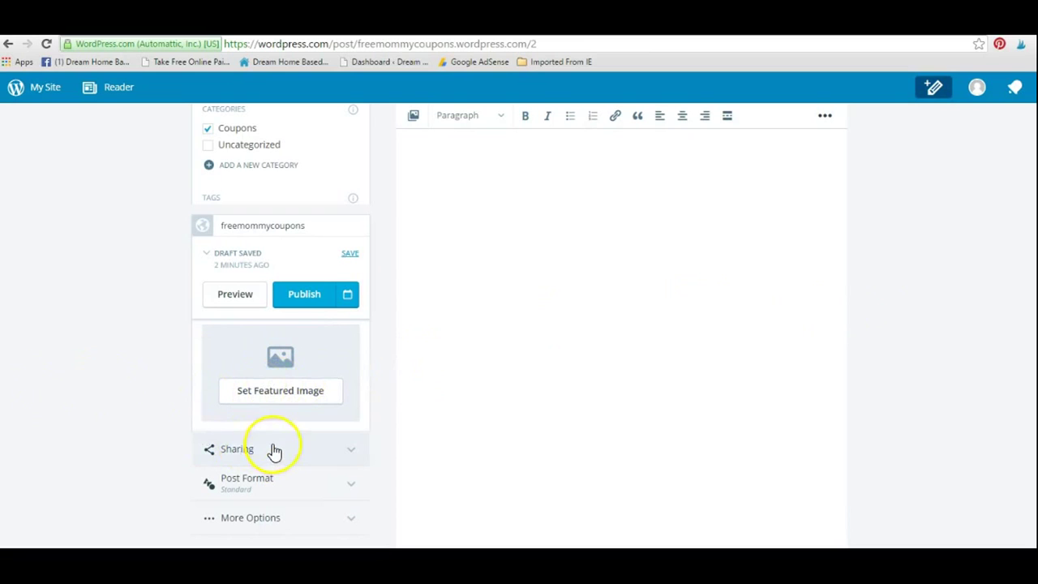
Step: Try hiding the post's like button and sharing buttons in its sharing settings, and turn both back on
{"action": "left_click", "coordinate": [354, 452]}
{"action": "scroll", "coordinate": [139, 485], "scroll_direction": "down", "scroll_amount": 2}
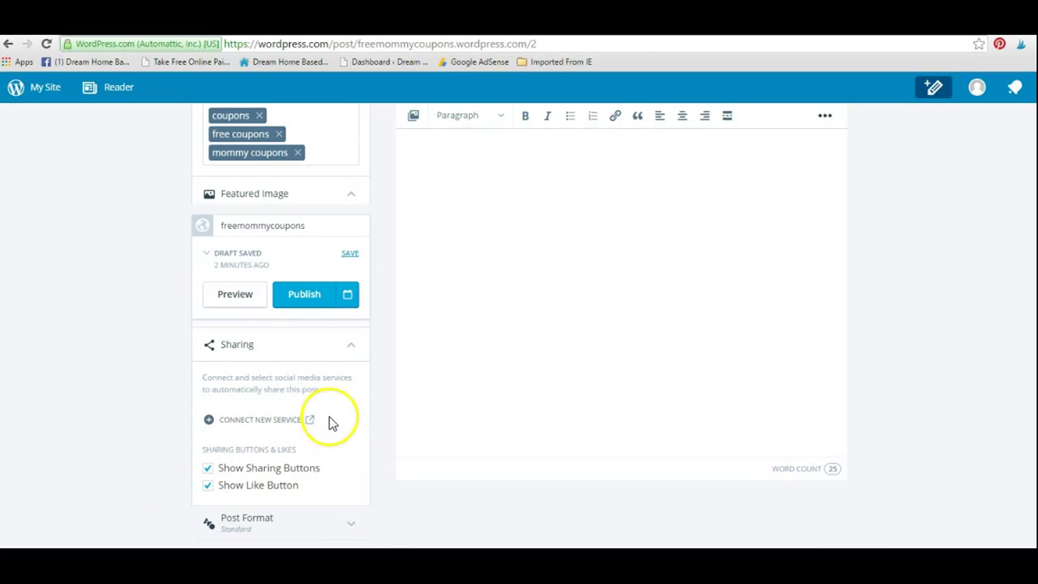
{"action": "left_click", "coordinate": [204, 488]}
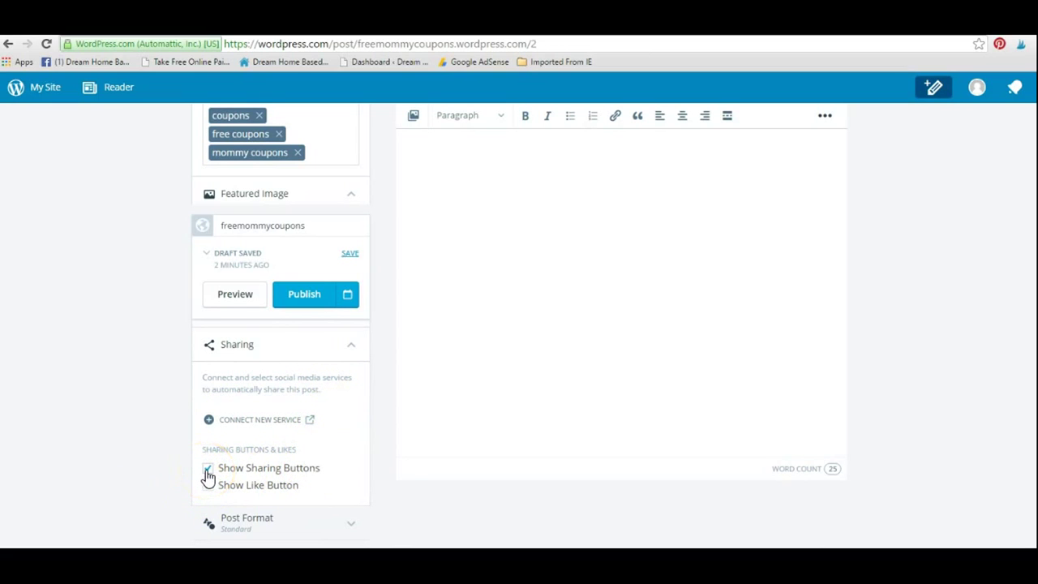
{"action": "left_click", "coordinate": [207, 472]}
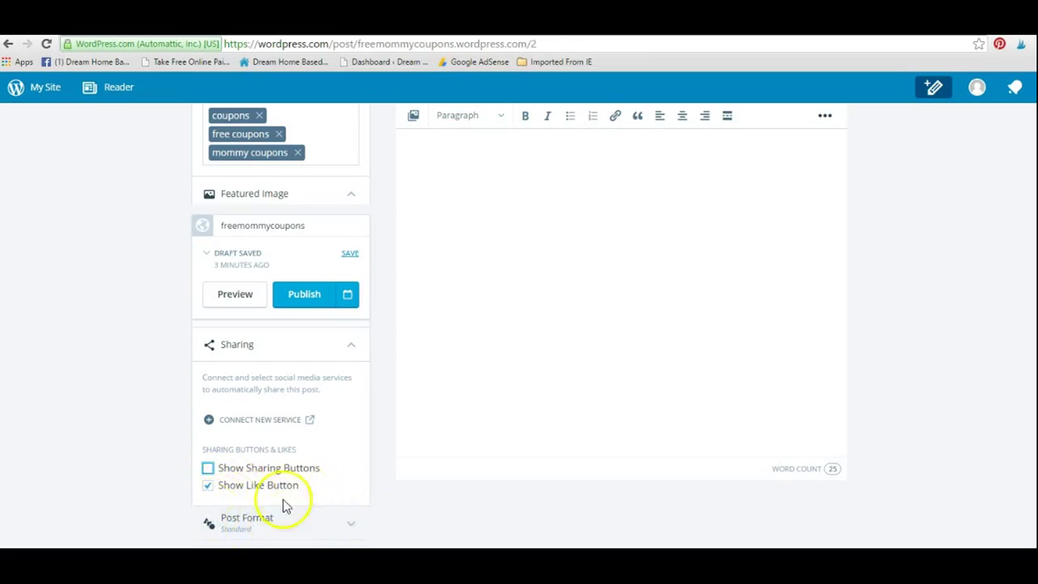
{"action": "left_click", "coordinate": [209, 486]}
{"action": "left_click", "coordinate": [208, 486]}
{"action": "left_click", "coordinate": [209, 469]}
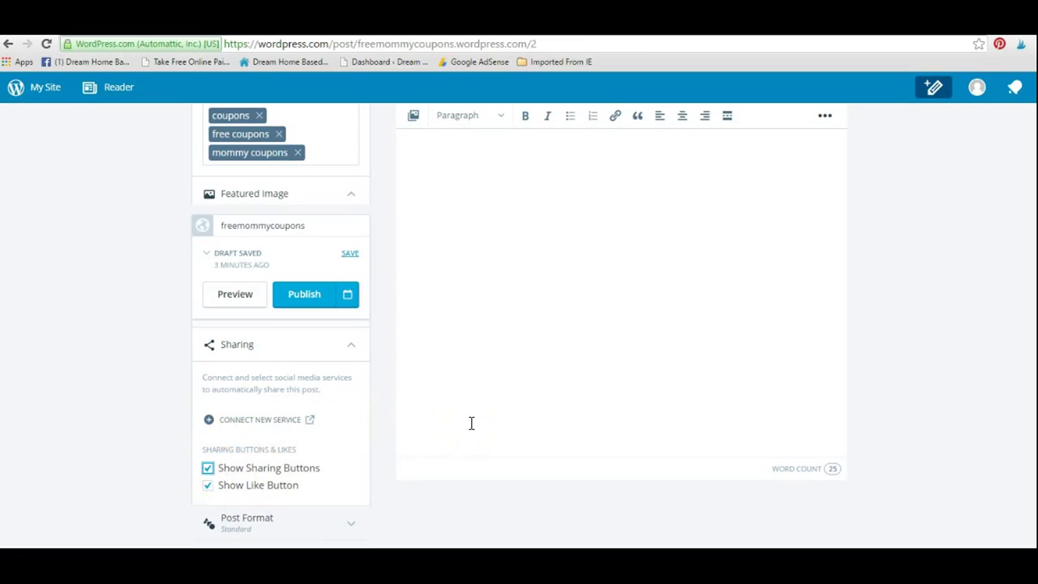
Step: Try the Image, Video and Gallery post formats, and set the post format back to Standard
{"action": "left_click", "coordinate": [338, 524]}
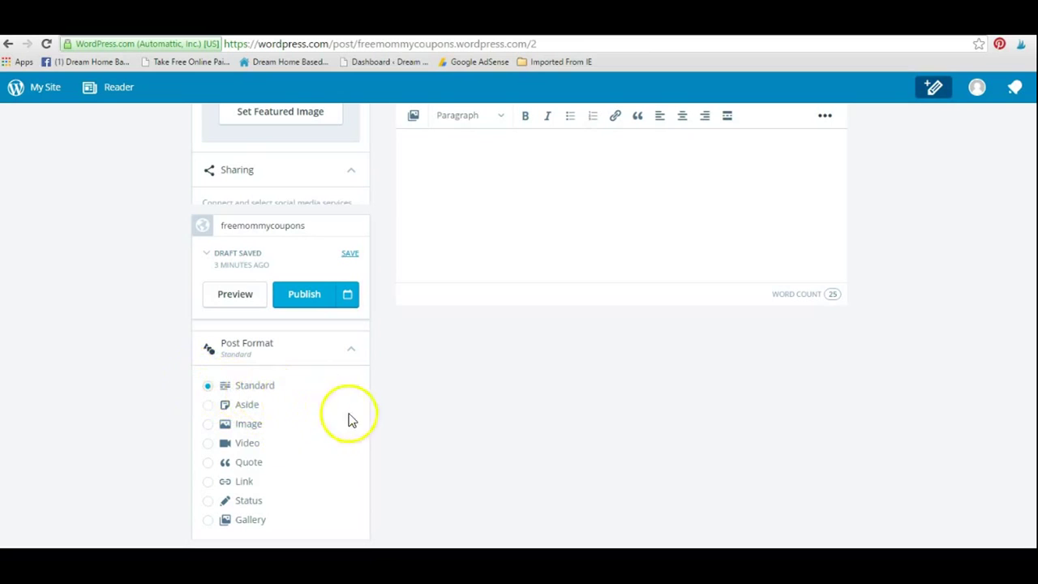
{"action": "left_click", "coordinate": [208, 424]}
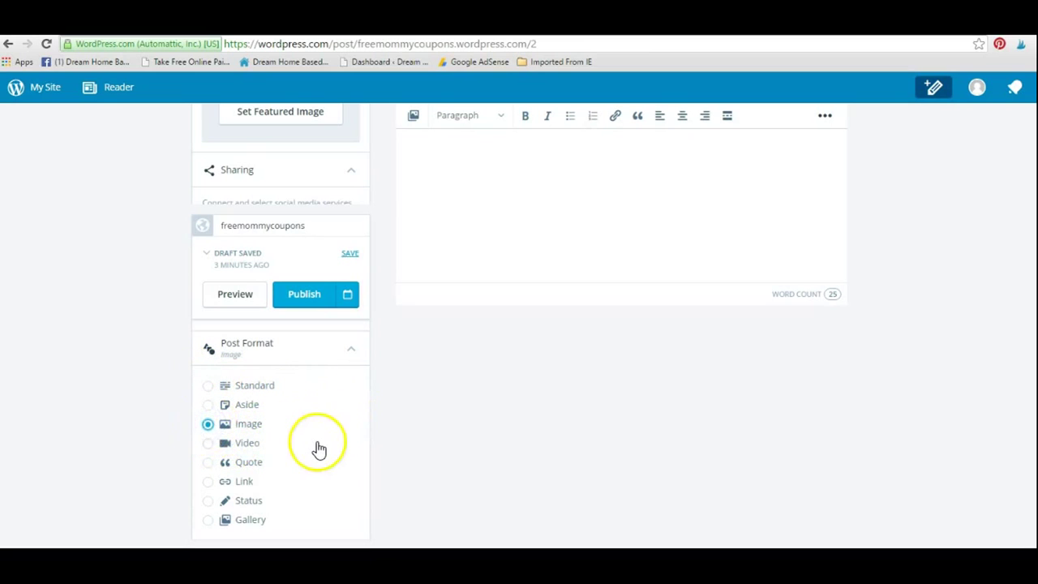
{"action": "left_click", "coordinate": [208, 442]}
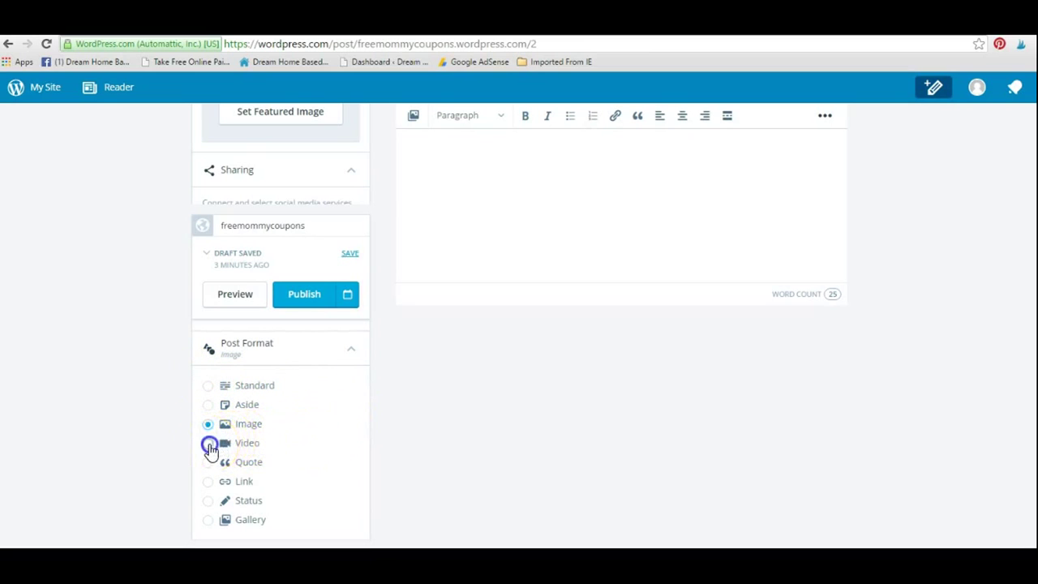
{"action": "left_click", "coordinate": [208, 520]}
{"action": "left_click", "coordinate": [207, 386]}
Step: Leave the post editor for the site's dashboard, discarding the unsaved changes
{"action": "scroll", "coordinate": [359, 454], "scroll_direction": "up", "scroll_amount": 5}
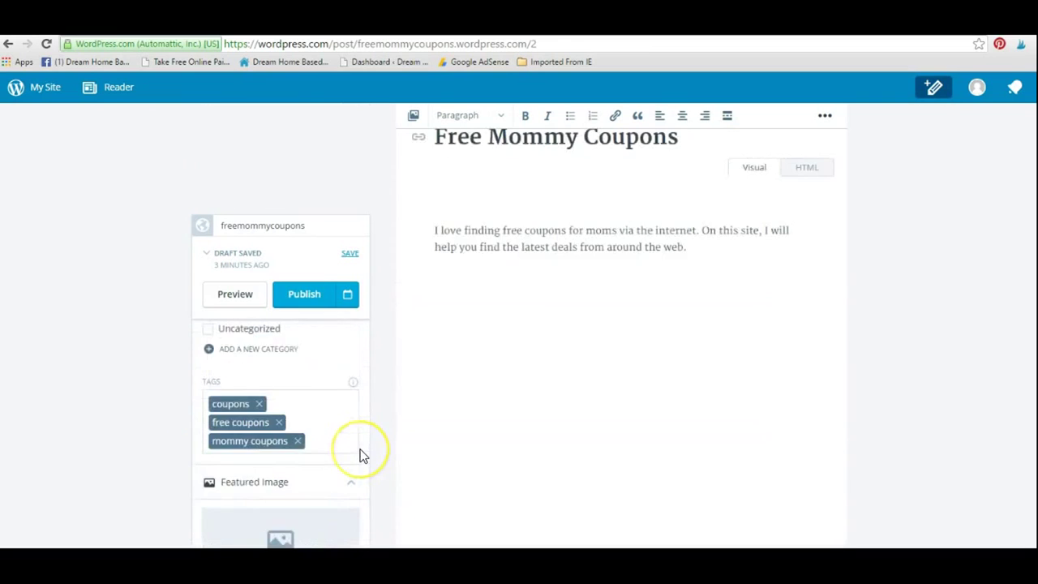
{"action": "scroll", "coordinate": [359, 454], "scroll_direction": "up", "scroll_amount": 2}
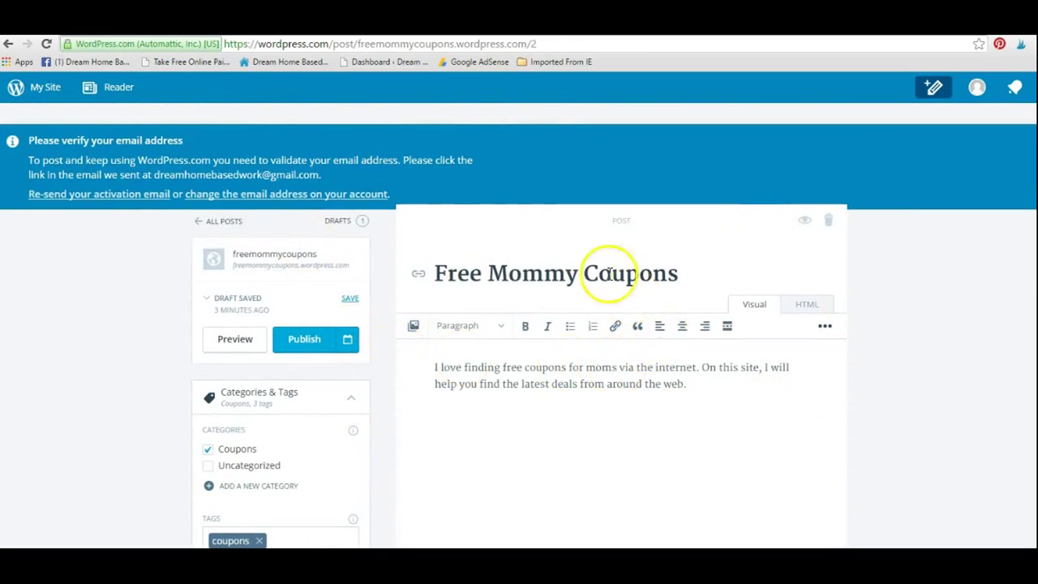
{"action": "left_click", "coordinate": [42, 90]}
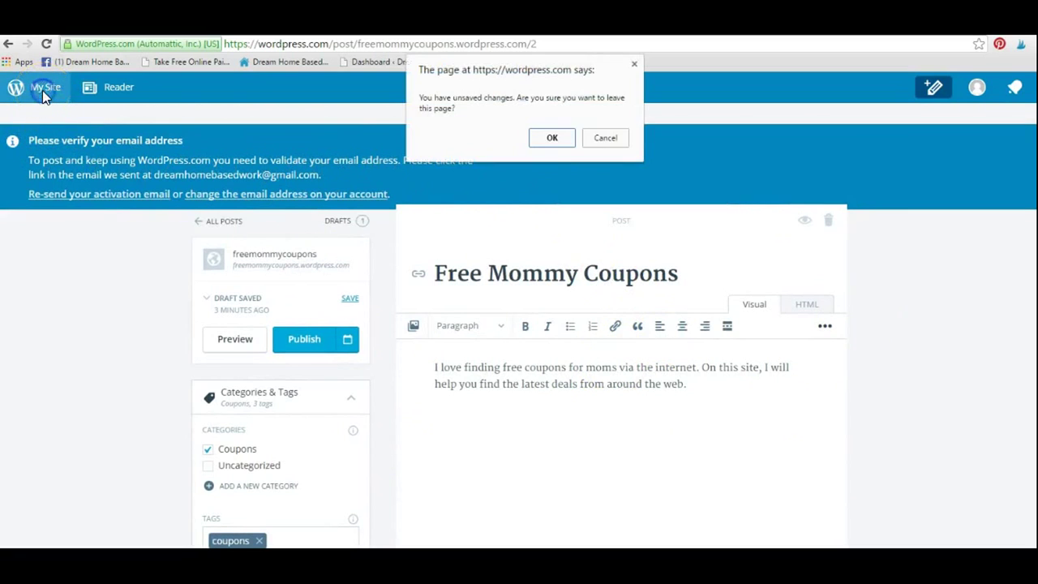
{"action": "left_click", "coordinate": [558, 139]}
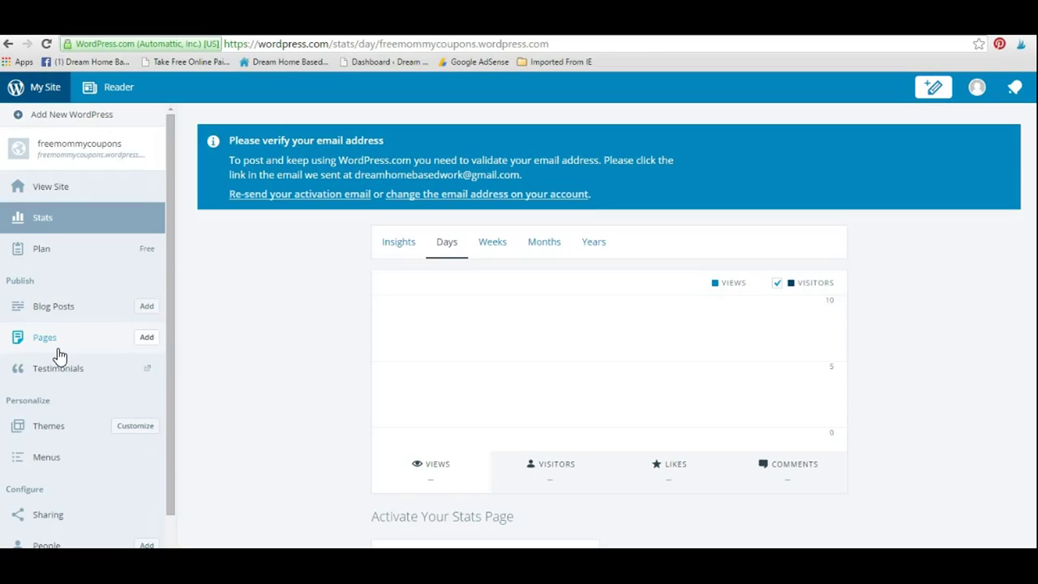
Step: Add a new page to the site and title it "About Me"
{"action": "left_click", "coordinate": [138, 345]}
{"action": "left_click", "coordinate": [39, 349]}
{"action": "left_click", "coordinate": [144, 342]}
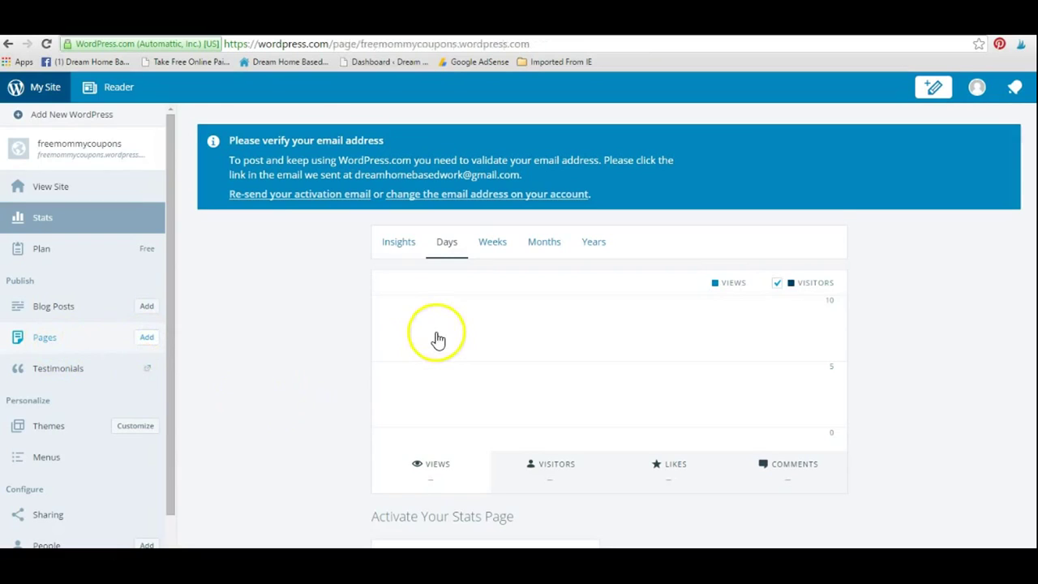
{"action": "left_click", "coordinate": [463, 277]}
{"action": "type", "text": "A"}
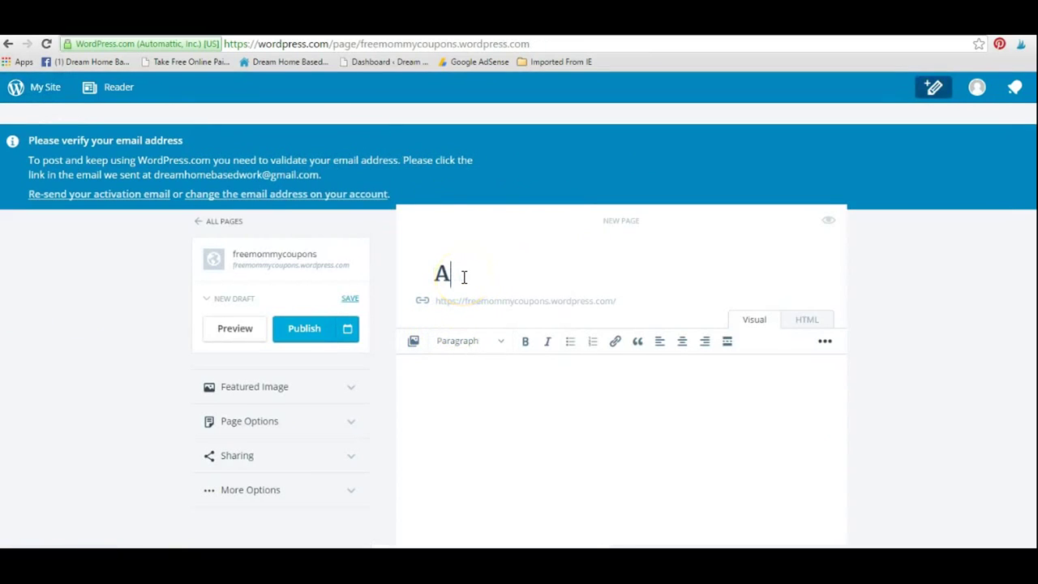
{"action": "type", "text": "bout Me"}
{"action": "left_click", "coordinate": [470, 258]}
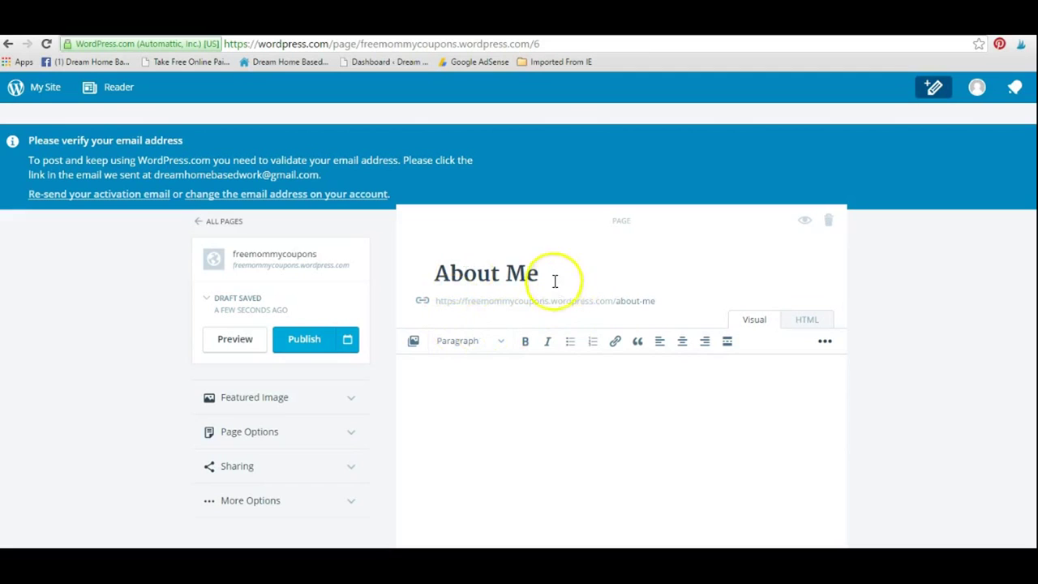
Step: Replace the page's title with "Contact Me"
{"action": "left_click_drag", "start_coordinate": [553, 276], "coordinate": [432, 271]}
{"action": "key", "text": "BackSpace"}
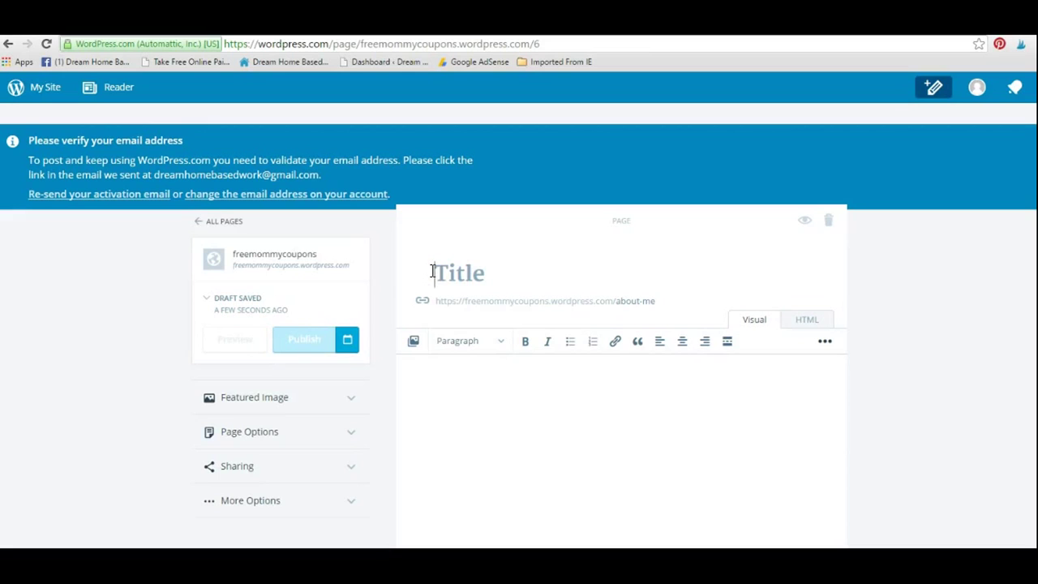
{"action": "type", "text": "Co"}
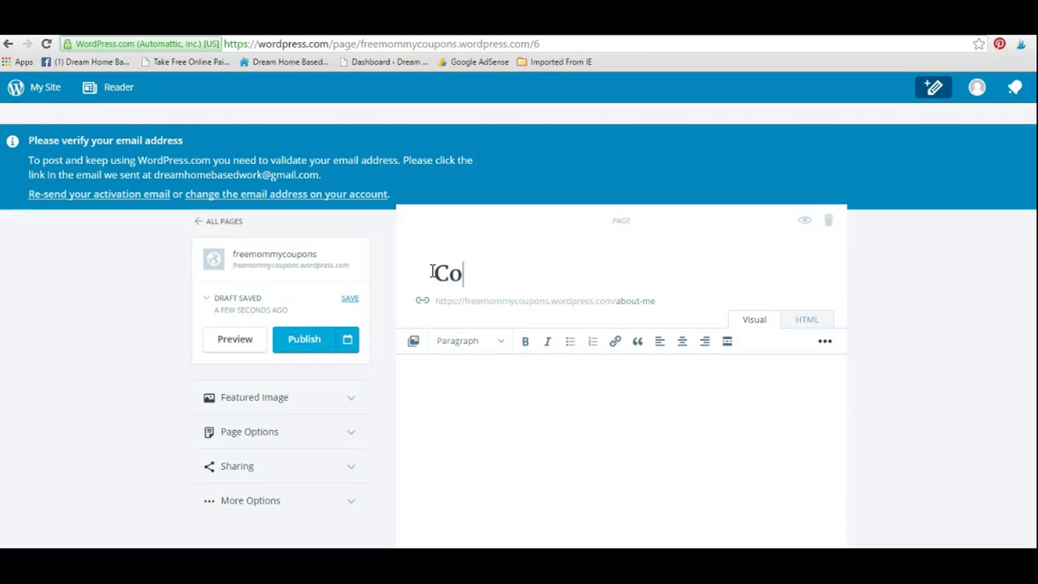
{"action": "type", "text": "ntact Me"}
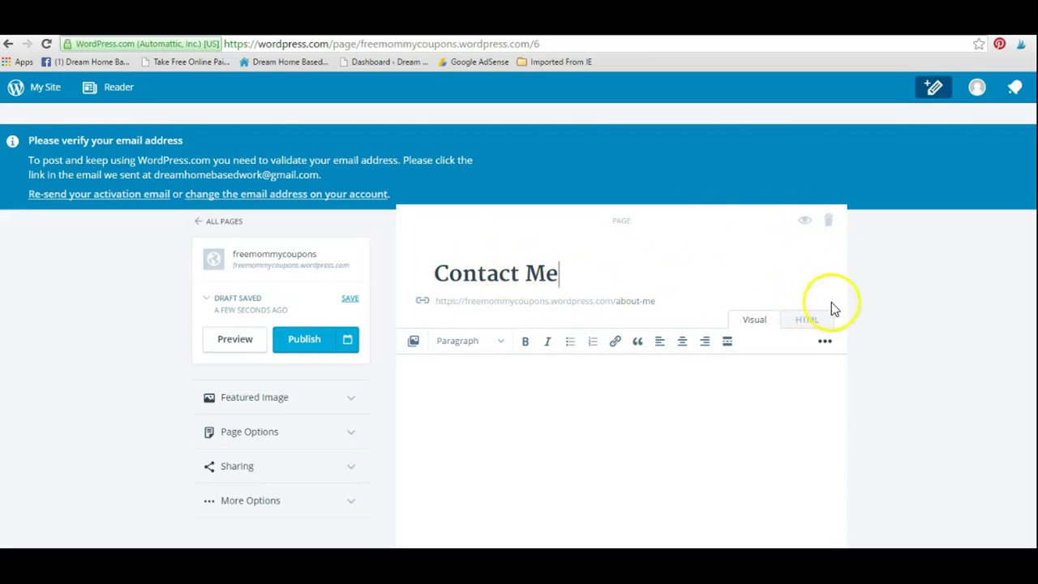
Step: Enter the page's body text "If you have any additional questions, please reach me at email address."
{"action": "left_click", "coordinate": [454, 377]}
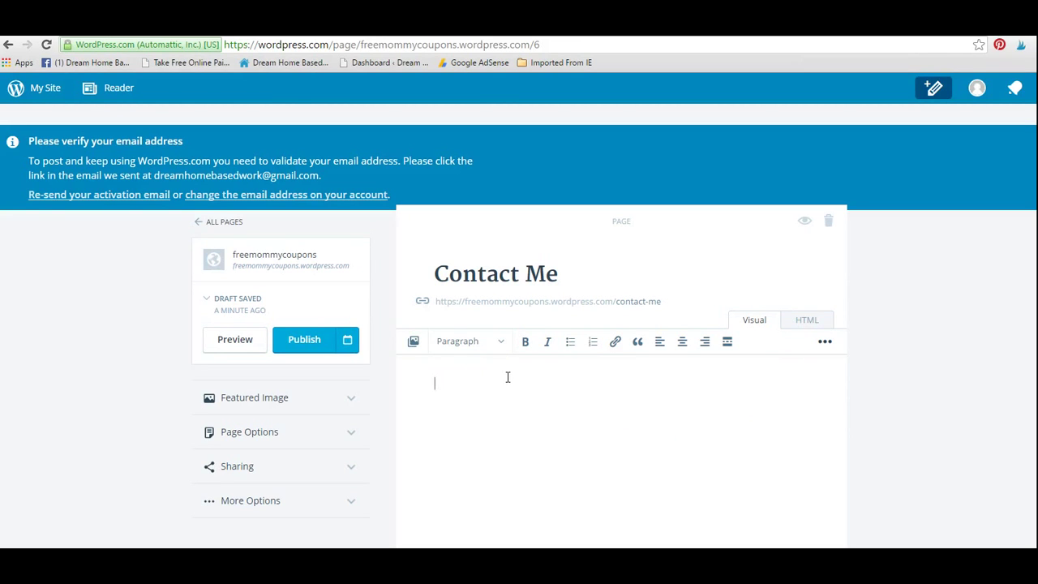
{"action": "type", "text": "If you have any"}
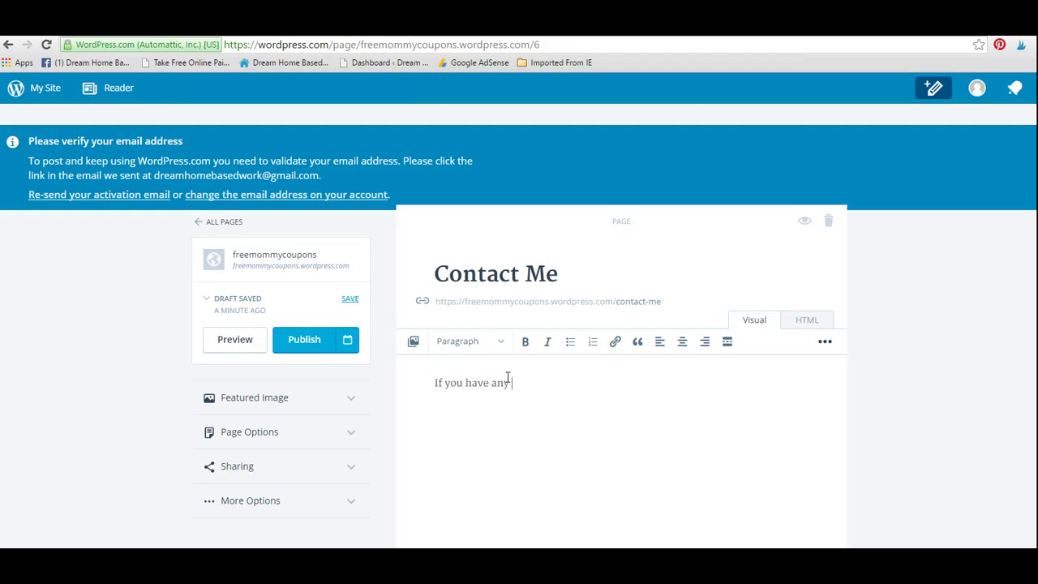
{"action": "type", "text": " additional questions, please reach me at email address."}
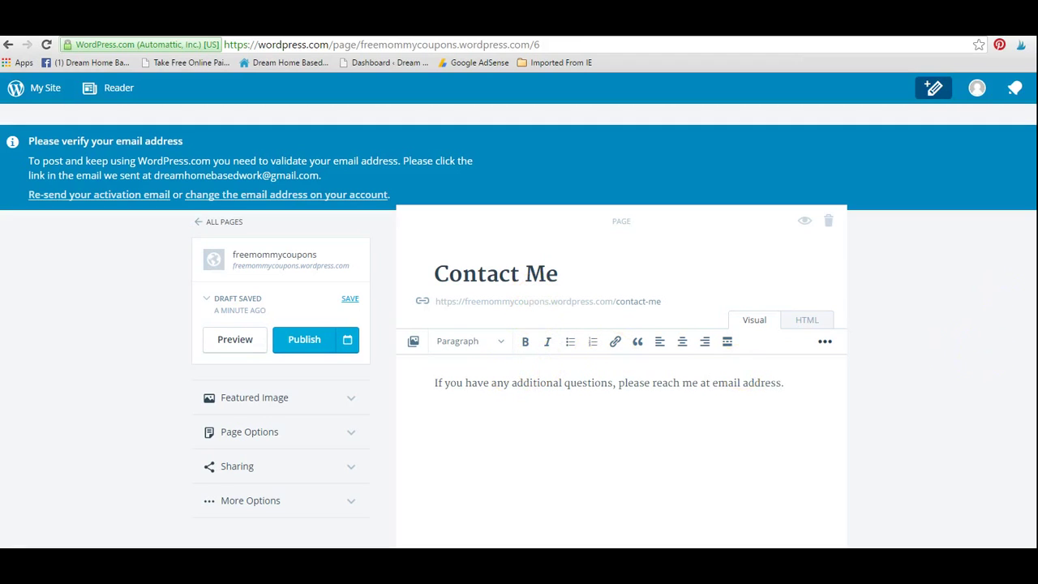
Step: Replace the page's title with "Disclosure policy"
{"action": "left_click_drag", "start_coordinate": [574, 278], "coordinate": [432, 274]}
{"action": "key", "text": "BackSpace"}
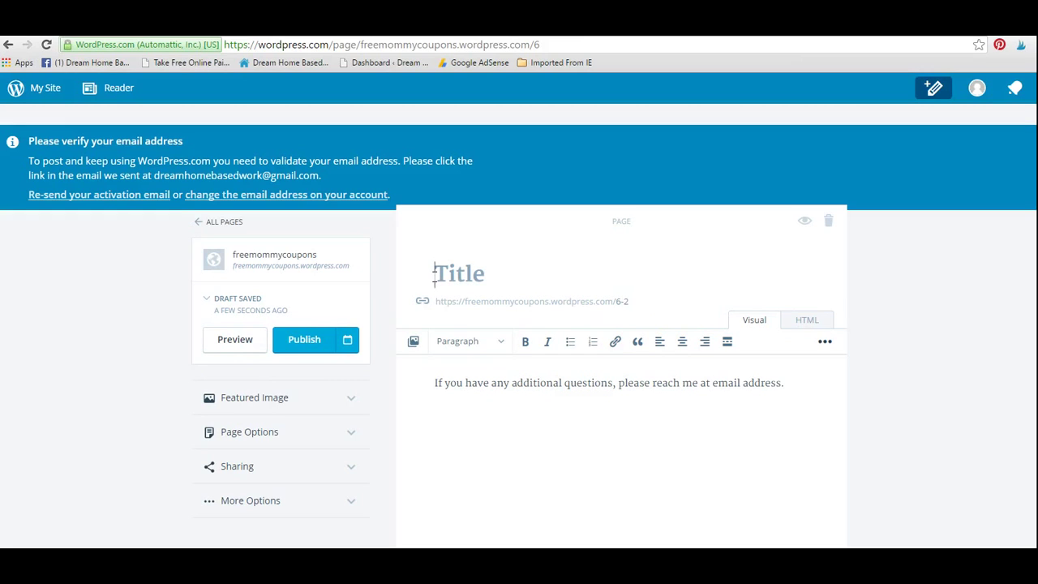
{"action": "type", "text": "D"}
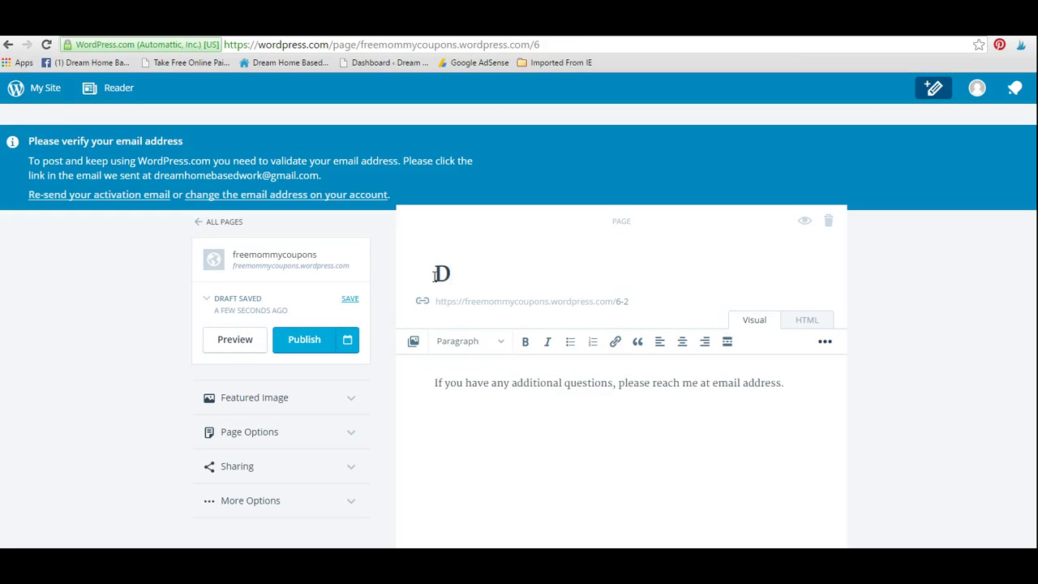
{"action": "type", "text": "isclosure policy"}
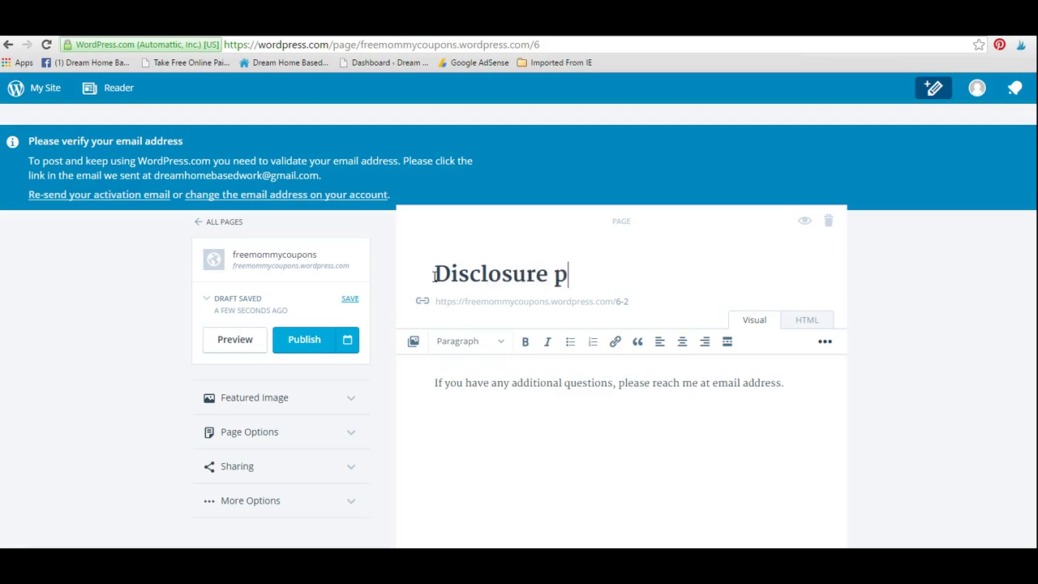
Step: Delete all of the page's body text
{"action": "left_click", "coordinate": [817, 398]}
{"action": "left_click_drag", "start_coordinate": [808, 379], "coordinate": [332, 370]}
{"action": "key", "text": "BackSpace"}
{"action": "left_click_drag", "start_coordinate": [461, 382], "coordinate": [429, 380]}
{"action": "key", "text": "BackSpace"}
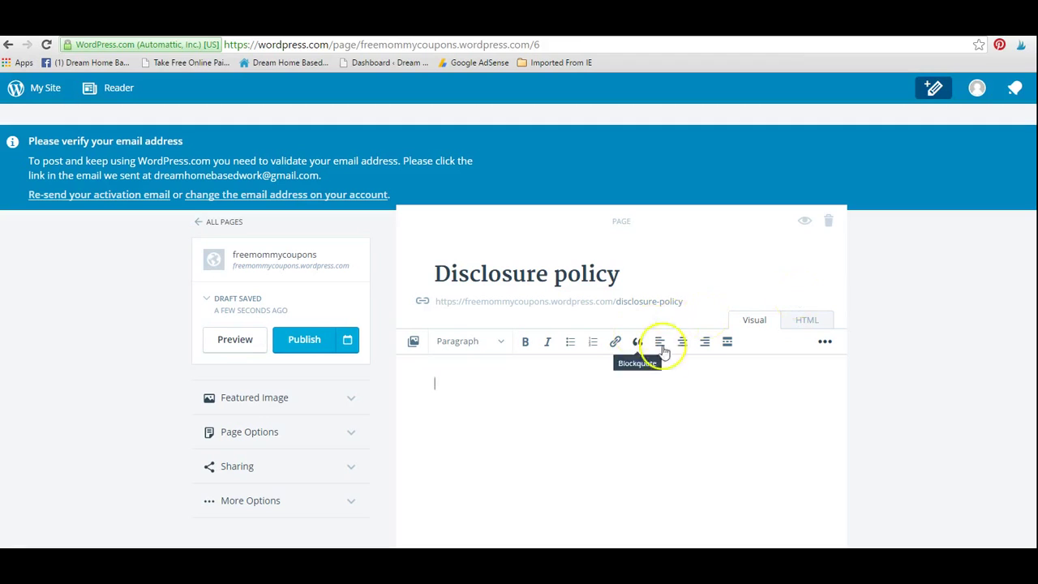
{"action": "left_click", "coordinate": [761, 357]}
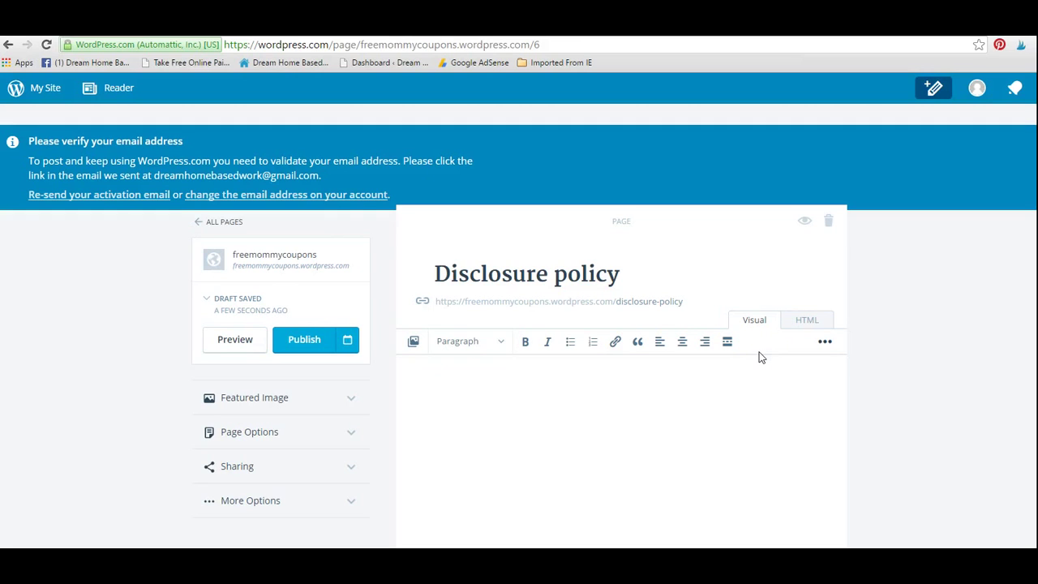
{"action": "left_click", "coordinate": [768, 357]}
Step: Retitle the page "Privacy Policy", enter "Google adsense" as its body text and select that text
{"action": "left_click_drag", "start_coordinate": [628, 280], "coordinate": [292, 272]}
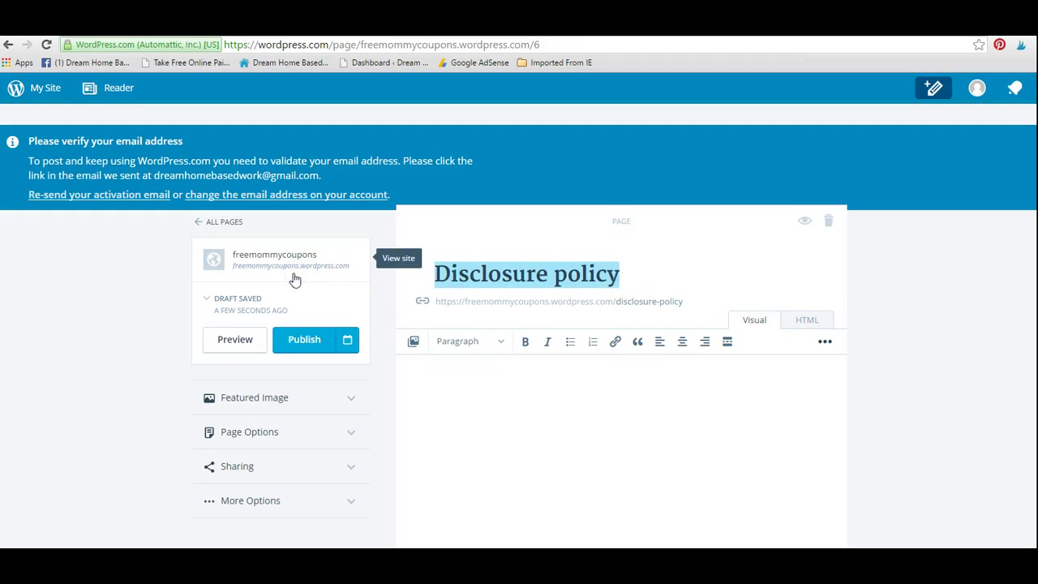
{"action": "type", "text": "Pr"}
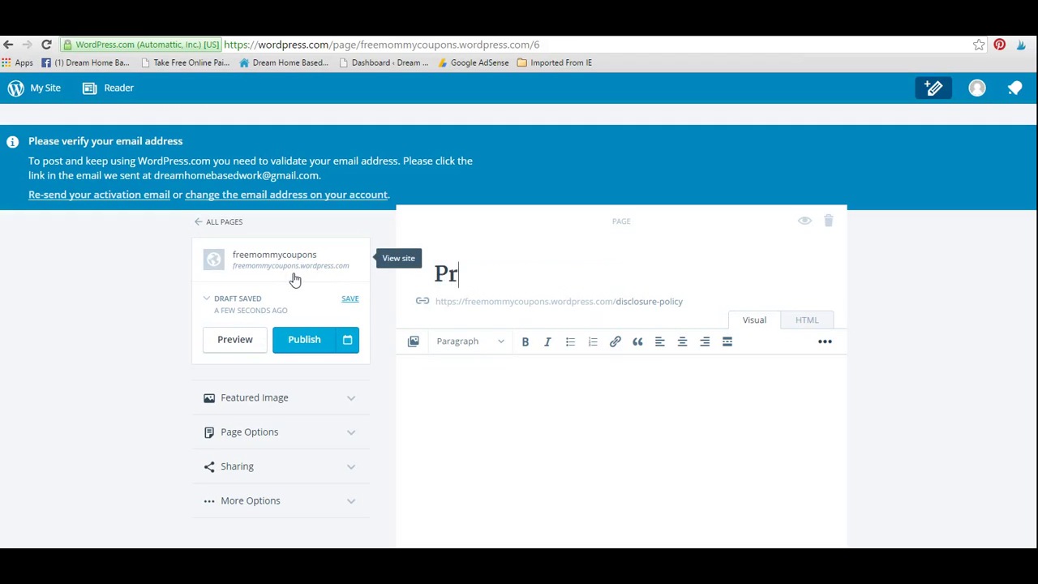
{"action": "type", "text": "ivacy Policy"}
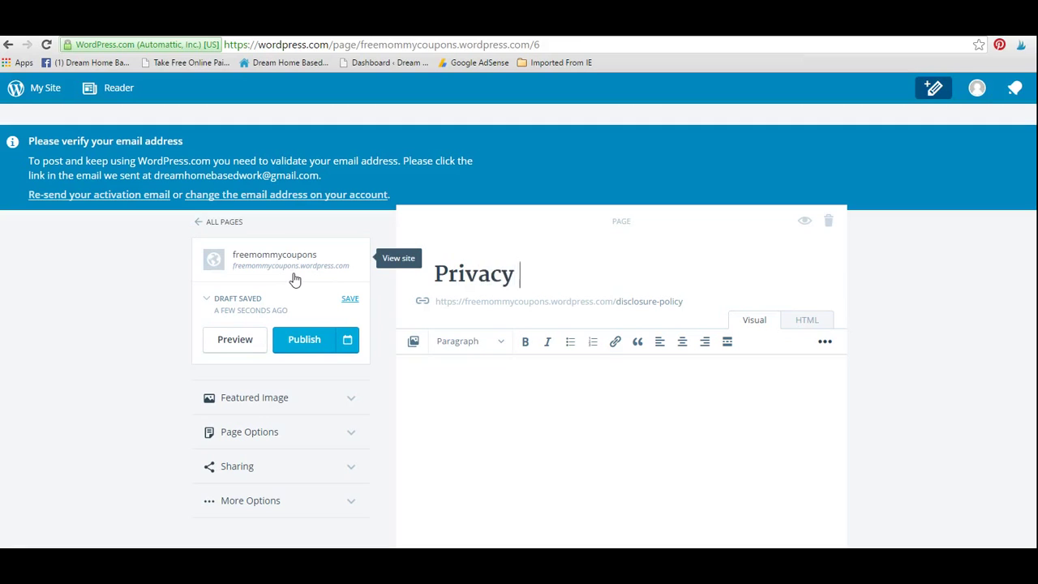
{"action": "left_click", "coordinate": [622, 419]}
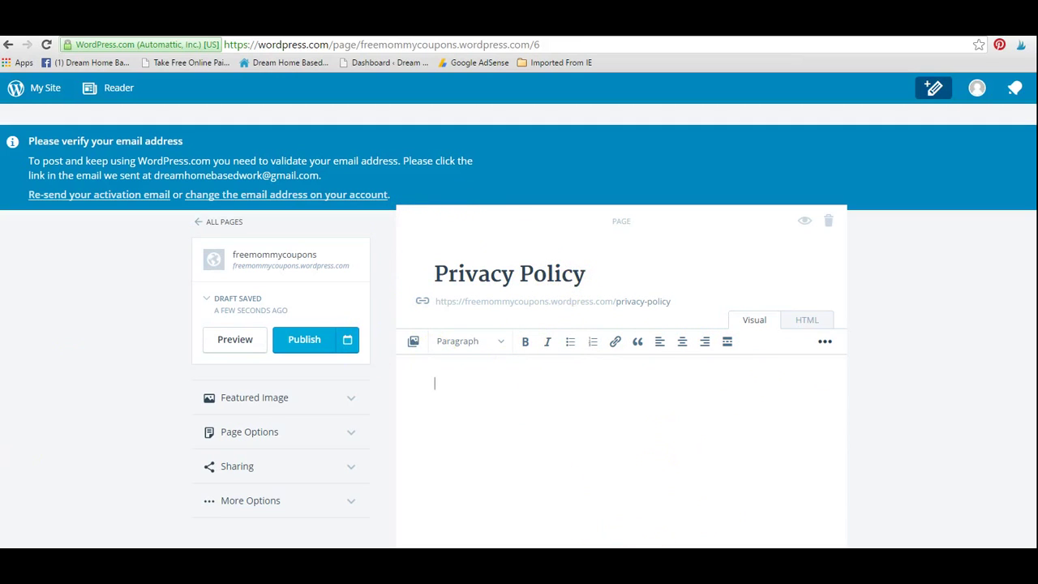
{"action": "type", "text": "oogle adsense"}
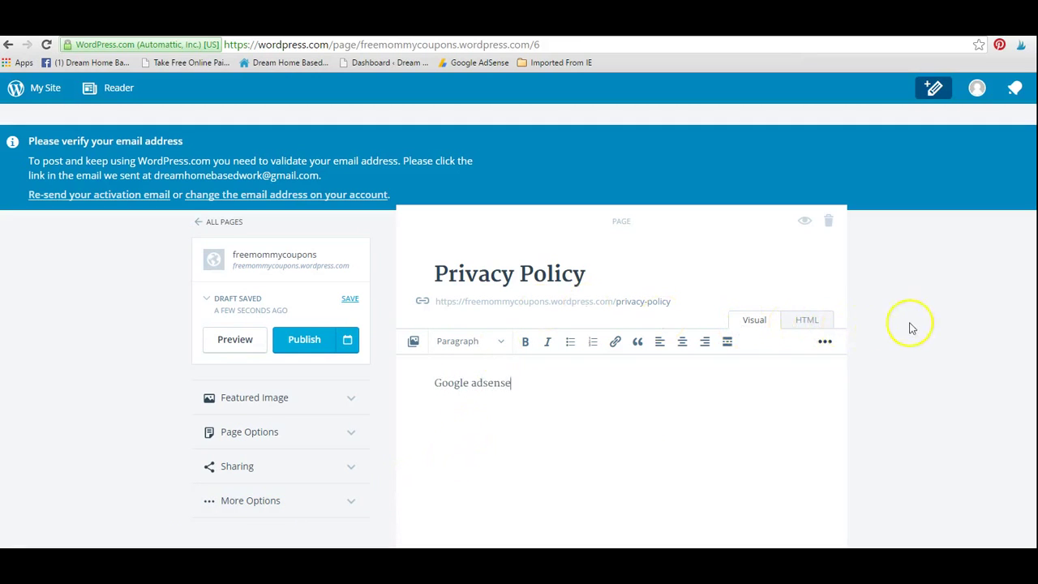
{"action": "left_click_drag", "start_coordinate": [511, 383], "coordinate": [432, 384]}
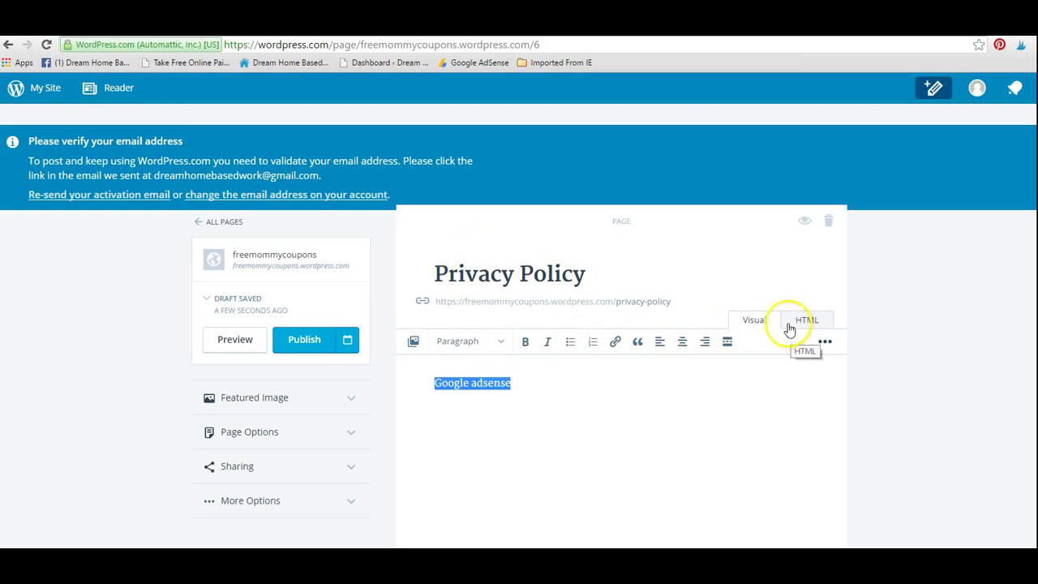
Step: Return from the page editor to the site's dashboard and open its theme gallery
{"action": "left_click", "coordinate": [27, 93]}
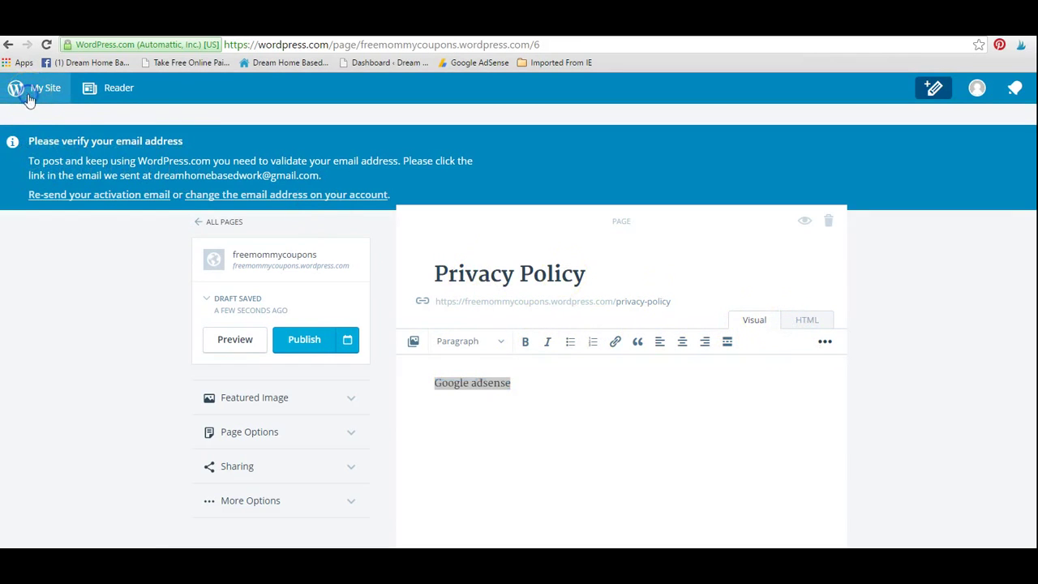
{"action": "left_click", "coordinate": [44, 227]}
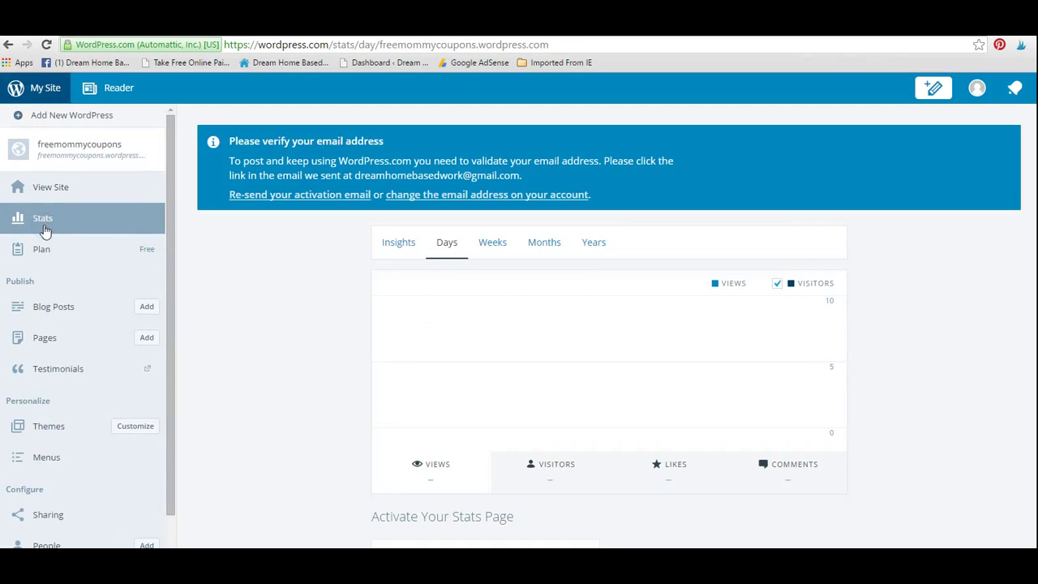
{"action": "scroll", "coordinate": [40, 365], "scroll_direction": "down", "scroll_amount": 2}
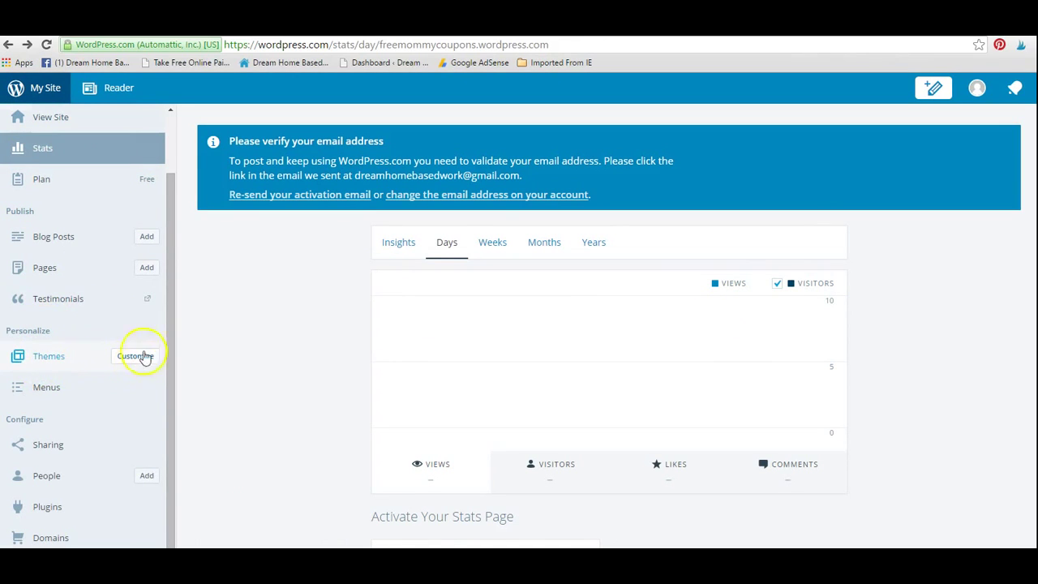
{"action": "left_click", "coordinate": [48, 361]}
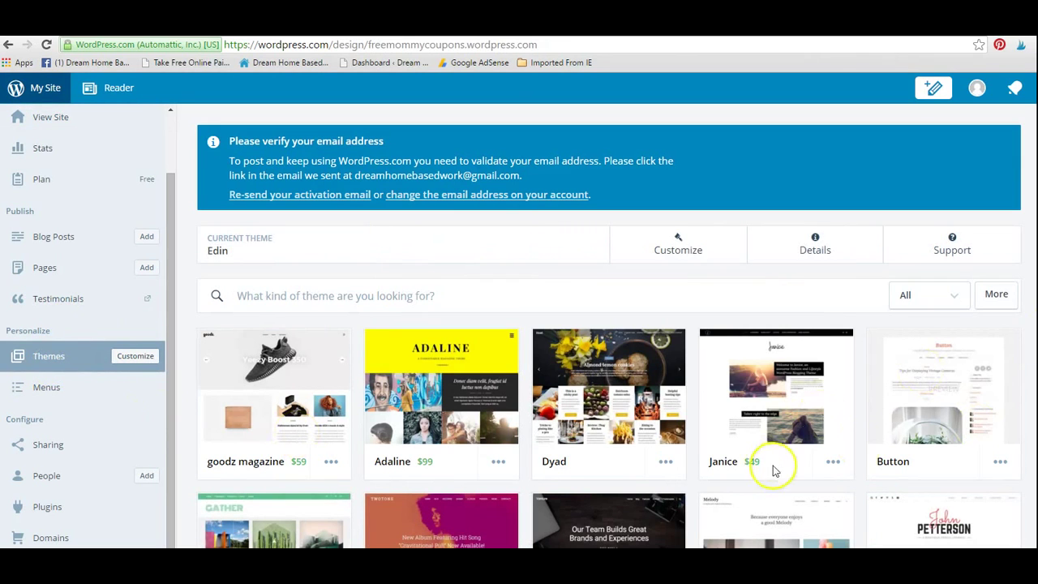
Step: Browse the available themes and filter the gallery to Free themes only
{"action": "scroll", "coordinate": [827, 435], "scroll_direction": "down", "scroll_amount": 3}
{"action": "scroll", "coordinate": [867, 273], "scroll_direction": "down", "scroll_amount": 3}
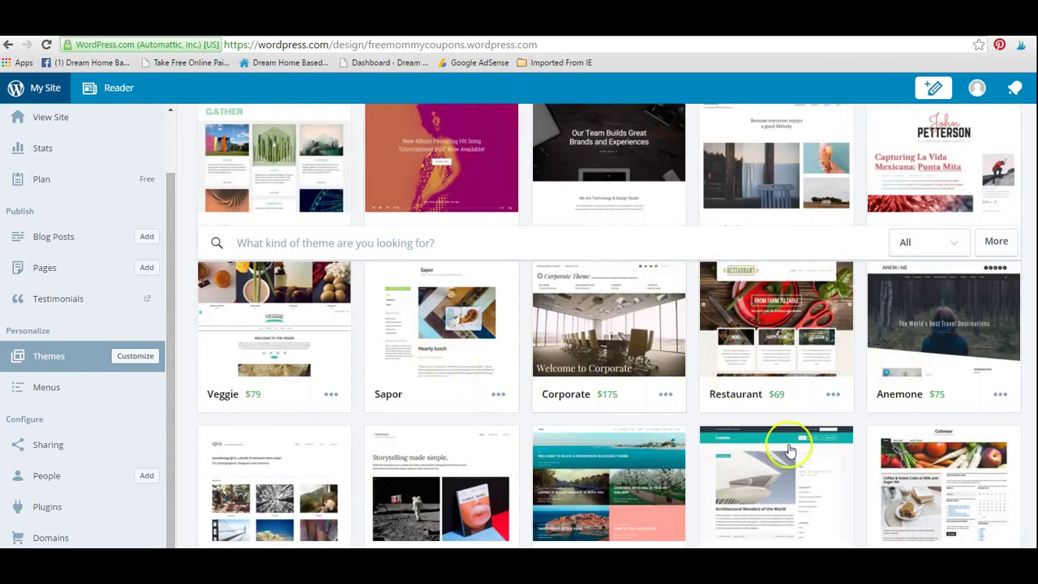
{"action": "scroll", "coordinate": [921, 417], "scroll_direction": "down", "scroll_amount": 5}
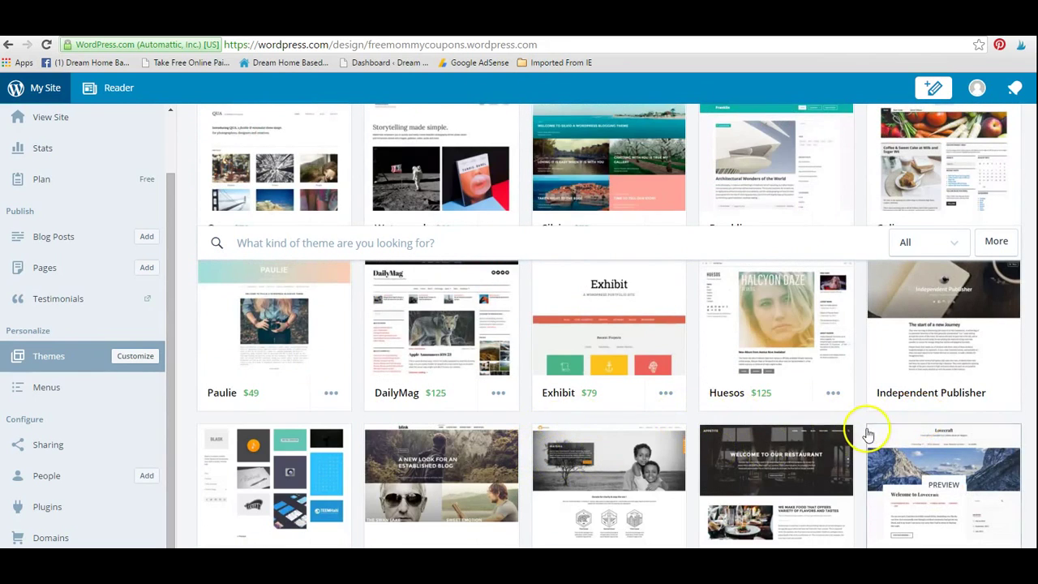
{"action": "scroll", "coordinate": [866, 432], "scroll_direction": "down", "scroll_amount": 3}
{"action": "scroll", "coordinate": [866, 432], "scroll_direction": "up", "scroll_amount": 1}
{"action": "scroll", "coordinate": [866, 432], "scroll_direction": "up", "scroll_amount": 10}
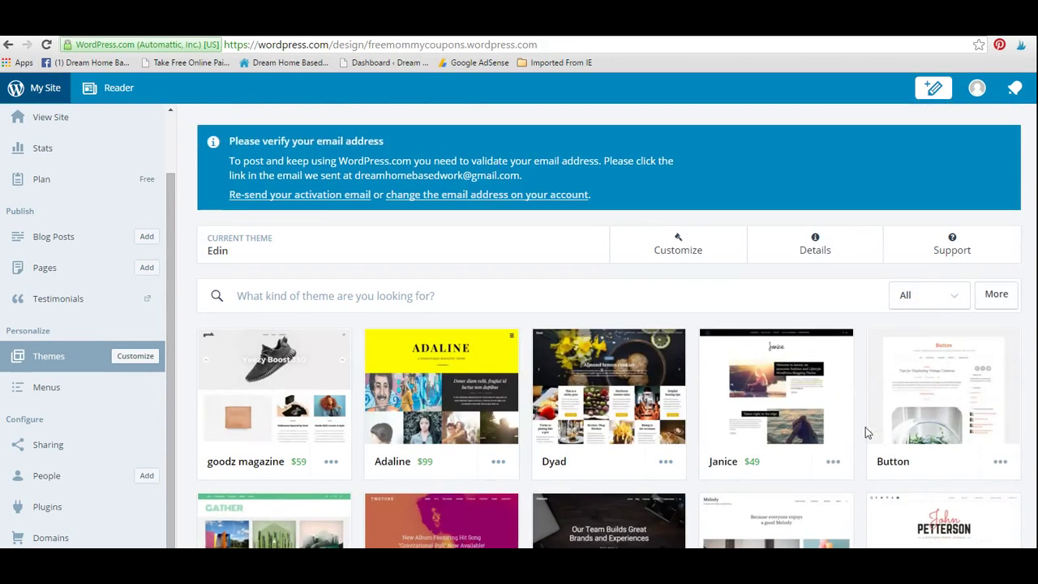
{"action": "left_click", "coordinate": [950, 294]}
{"action": "left_click", "coordinate": [927, 353]}
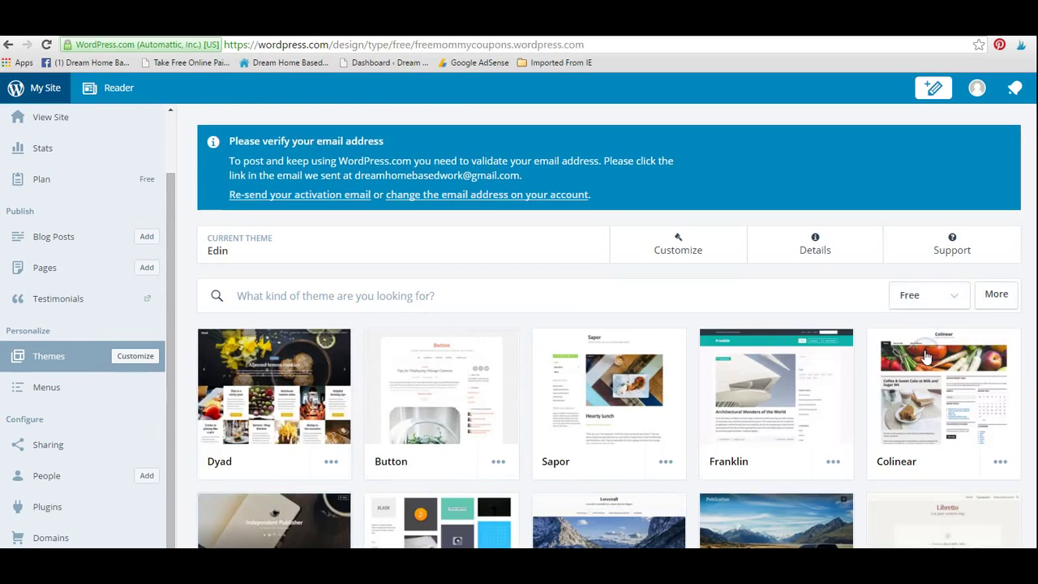
Step: Switch the theme gallery's price filter to show only Premium themes
{"action": "scroll", "coordinate": [892, 382], "scroll_direction": "down", "scroll_amount": 1}
{"action": "left_click", "coordinate": [952, 234]}
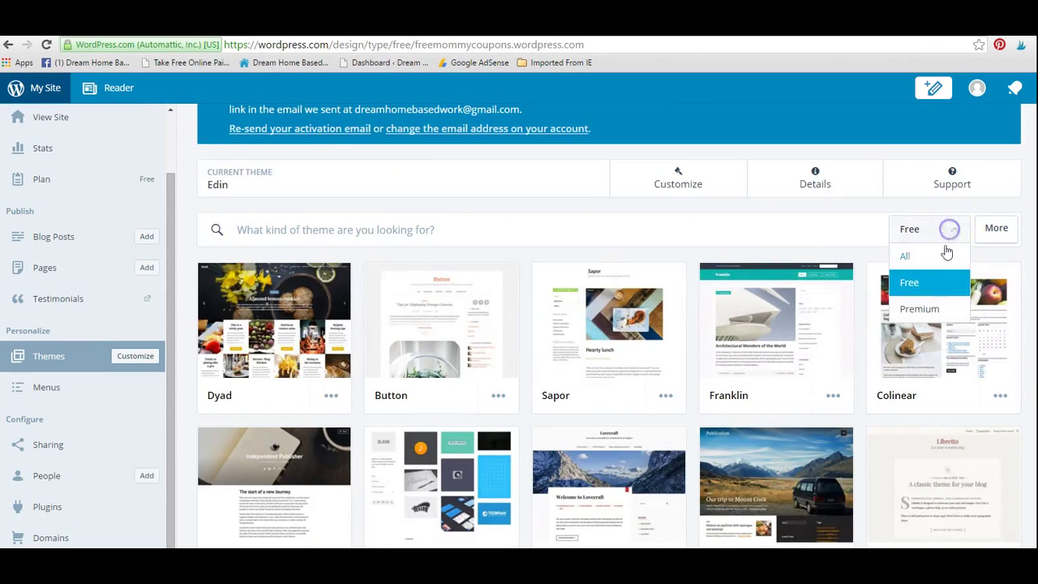
{"action": "left_click", "coordinate": [924, 311]}
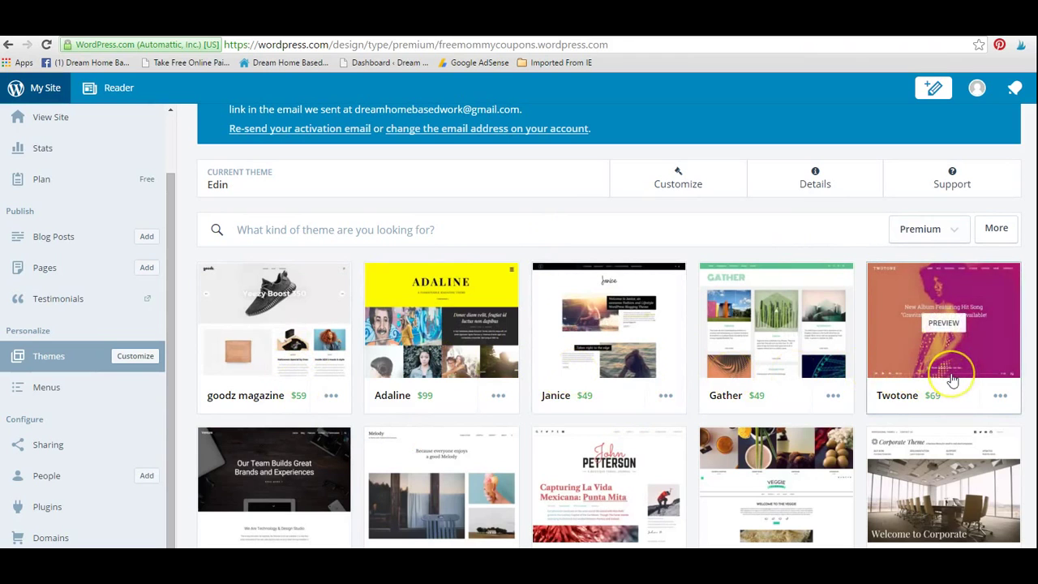
Step: Look through the premium themes in the gallery, examining their designs and prices, and return to the start of the list
{"action": "scroll", "coordinate": [950, 377], "scroll_direction": "down", "scroll_amount": 1}
{"action": "scroll", "coordinate": [952, 379], "scroll_direction": "down", "scroll_amount": 1}
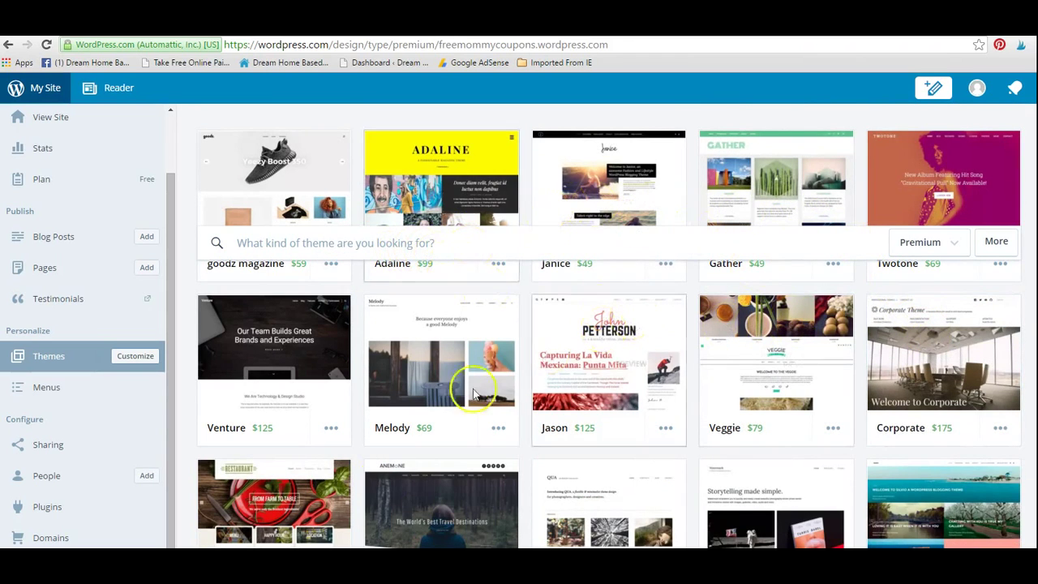
{"action": "scroll", "coordinate": [931, 453], "scroll_direction": "down", "scroll_amount": 1}
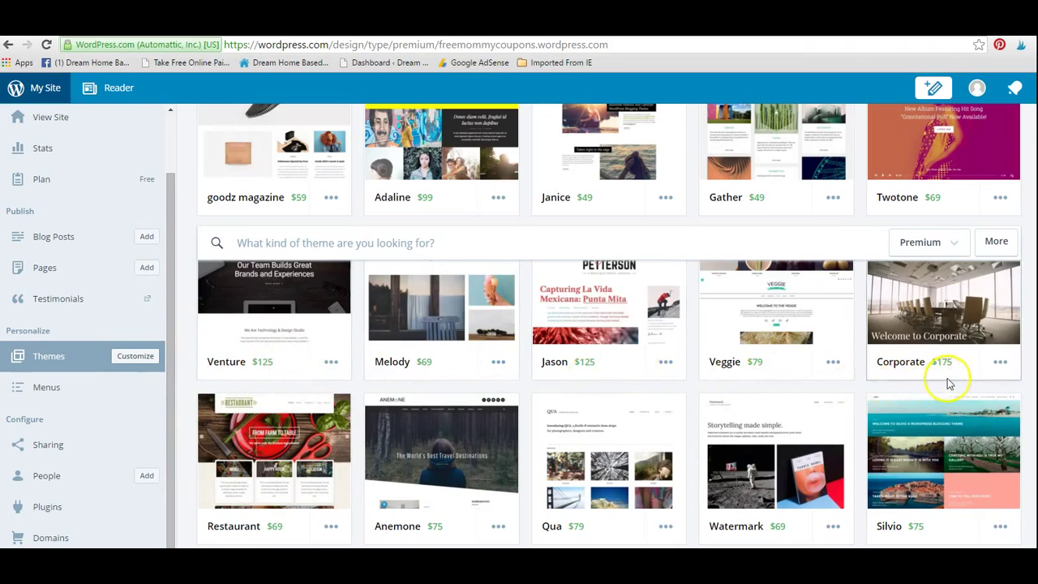
{"action": "scroll", "coordinate": [945, 383], "scroll_direction": "down", "scroll_amount": 2}
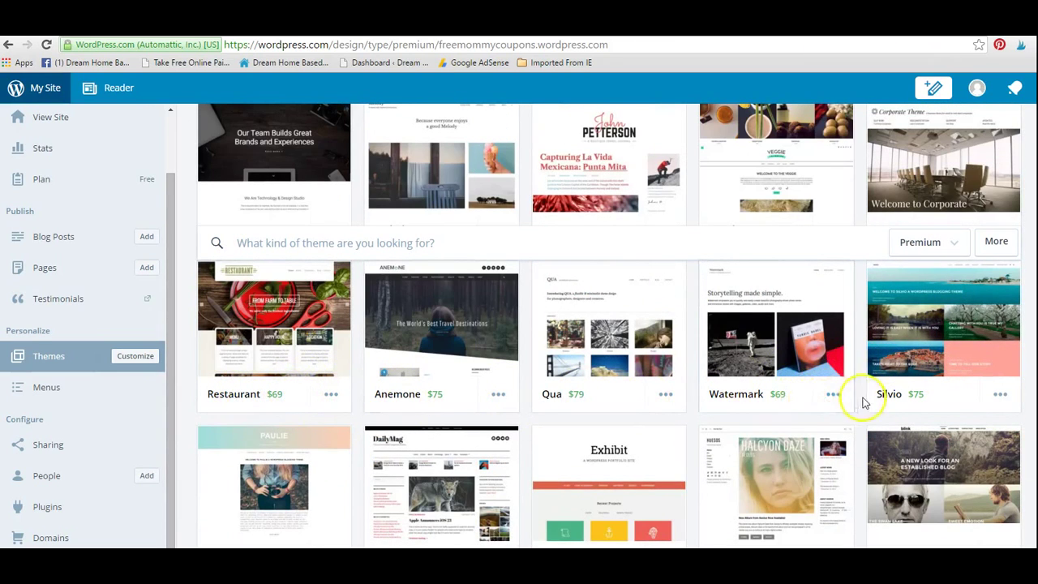
{"action": "scroll", "coordinate": [950, 391], "scroll_direction": "down", "scroll_amount": 1}
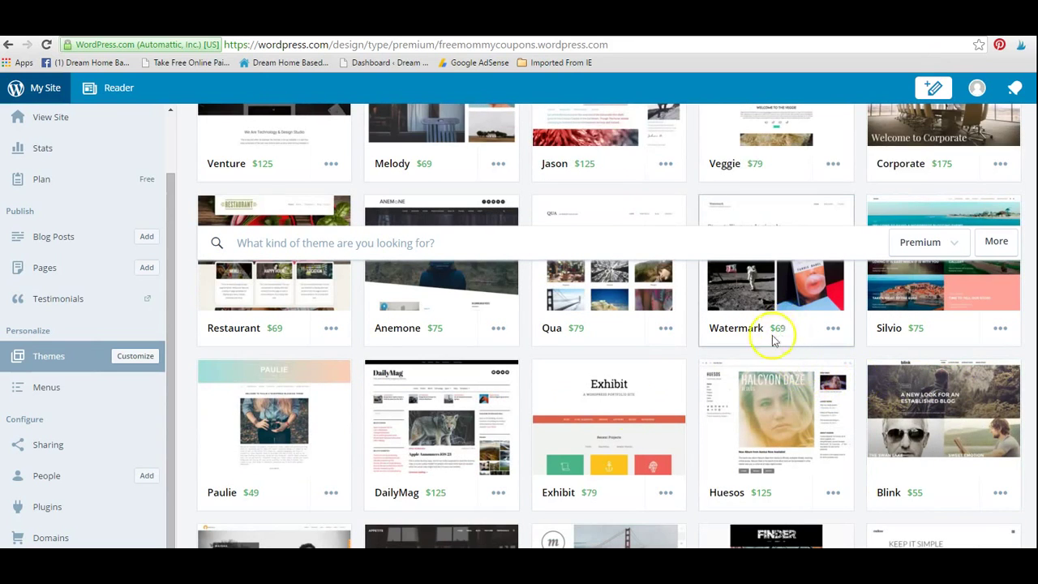
{"action": "scroll", "coordinate": [683, 408], "scroll_direction": "down", "scroll_amount": 1}
{"action": "scroll", "coordinate": [683, 408], "scroll_direction": "down", "scroll_amount": 1}
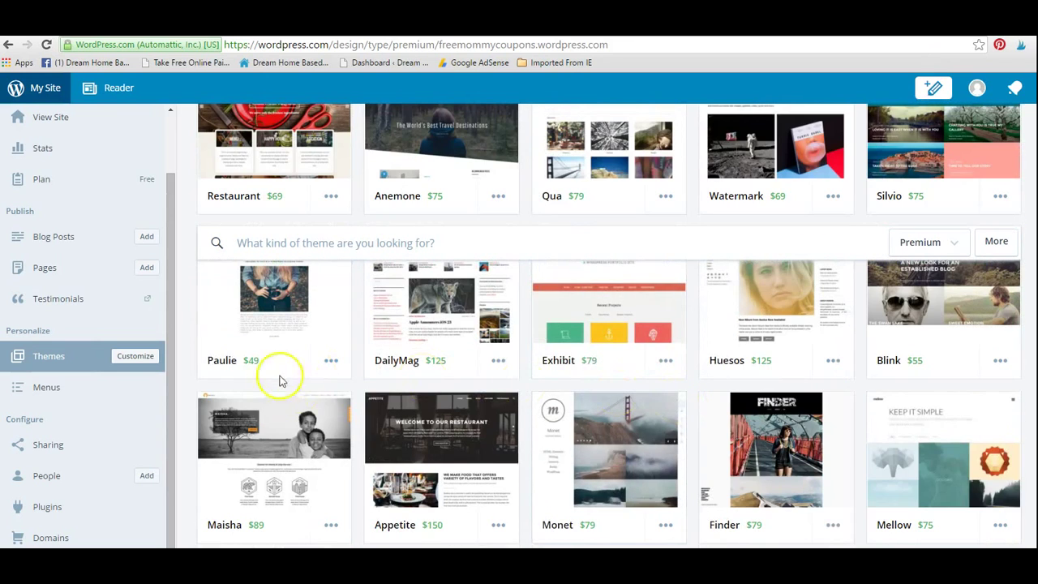
{"action": "scroll", "coordinate": [908, 417], "scroll_direction": "up", "scroll_amount": 9}
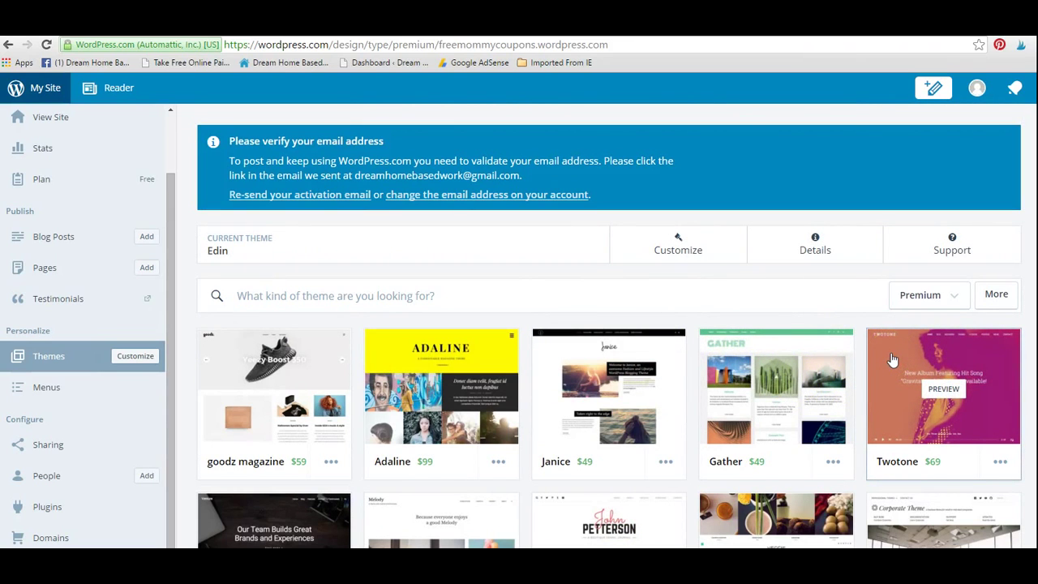
{"action": "scroll", "coordinate": [598, 367], "scroll_direction": "down", "scroll_amount": 1}
{"action": "scroll", "coordinate": [597, 367], "scroll_direction": "up", "scroll_amount": 1}
{"action": "left_click", "coordinate": [950, 325]}
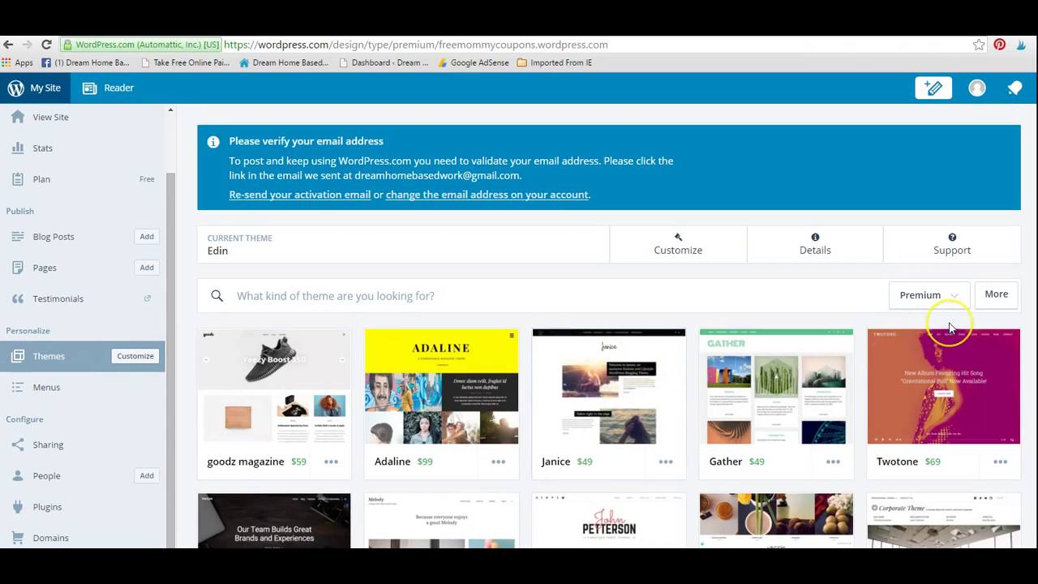
{"action": "left_click", "coordinate": [129, 334]}
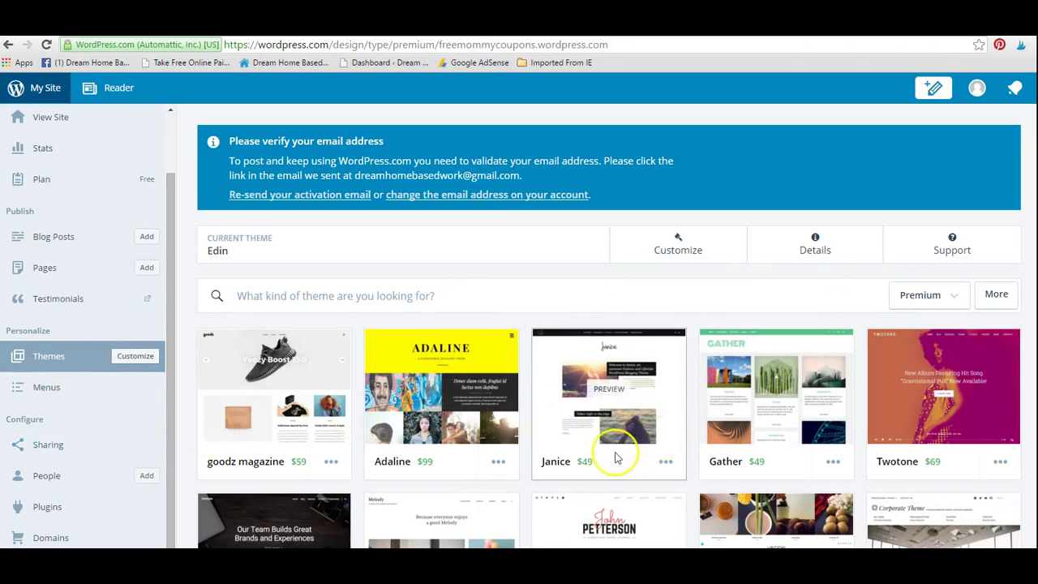
{"action": "scroll", "coordinate": [613, 457], "scroll_direction": "down", "scroll_amount": 1}
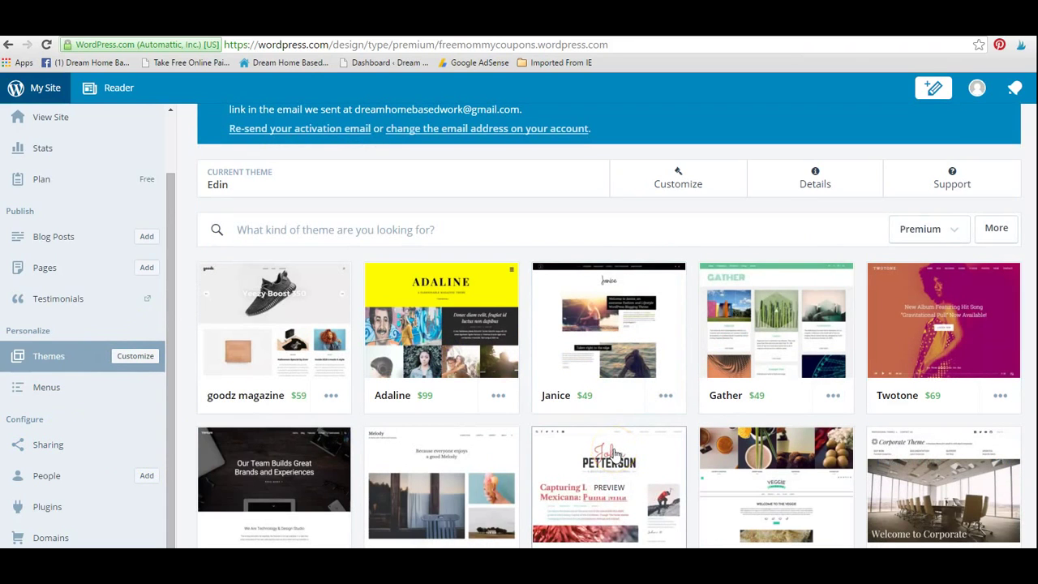
{"action": "scroll", "coordinate": [614, 454], "scroll_direction": "up", "scroll_amount": 1}
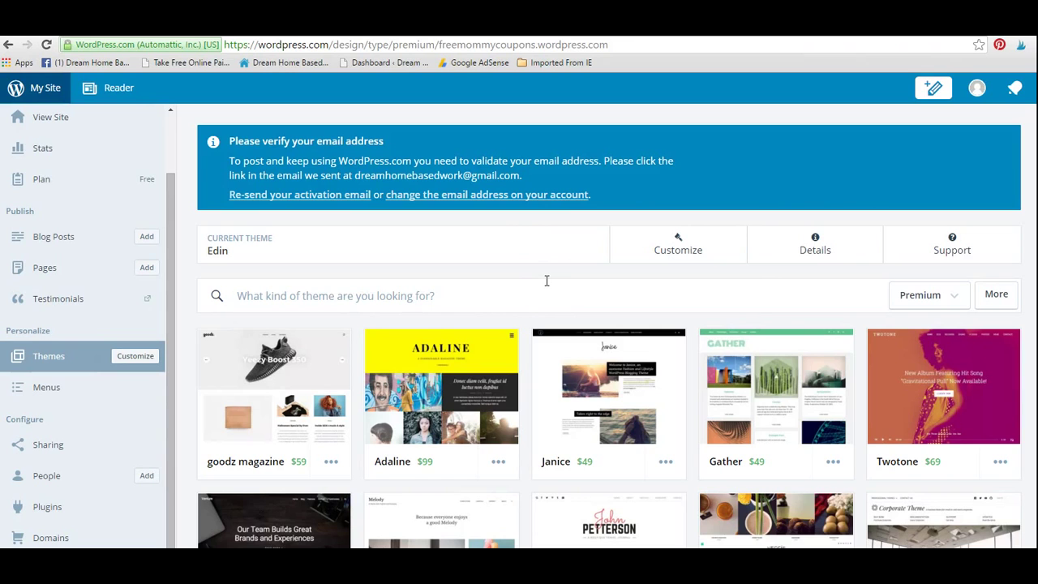
{"action": "scroll", "coordinate": [547, 284], "scroll_direction": "down", "scroll_amount": 1}
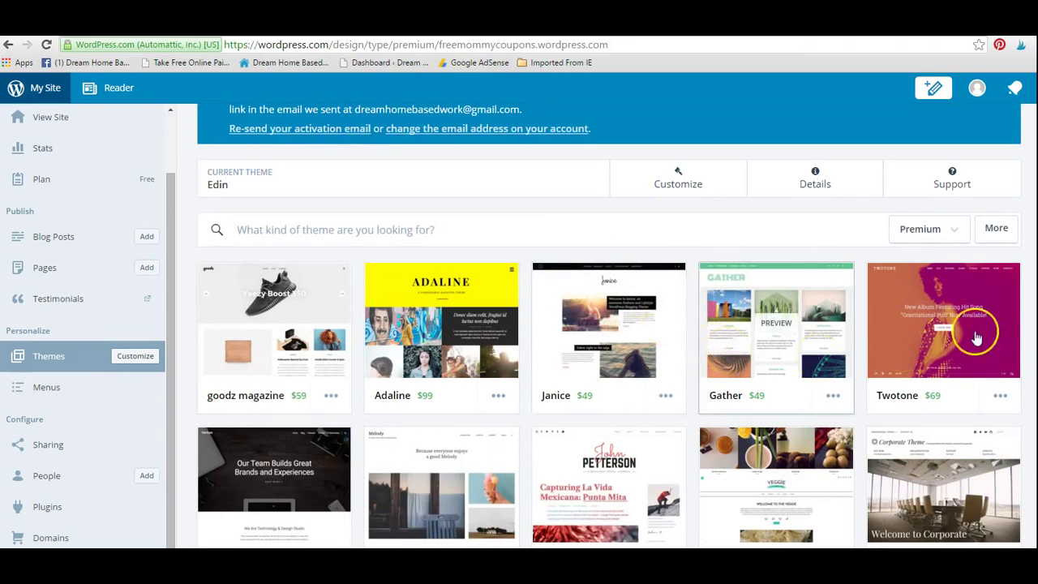
{"action": "scroll", "coordinate": [758, 365], "scroll_direction": "up", "scroll_amount": 1}
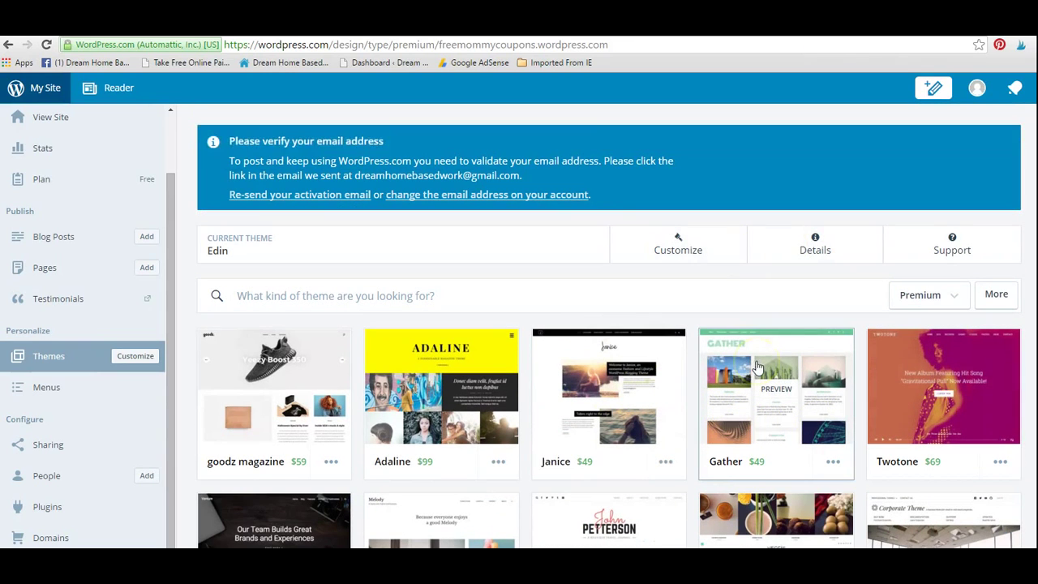
{"action": "left_click", "coordinate": [791, 303]}
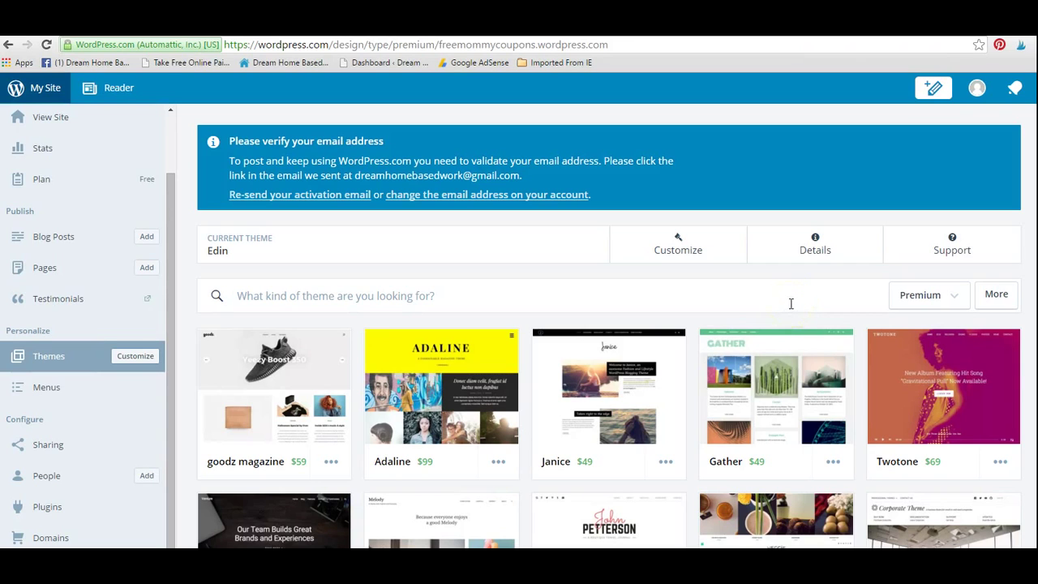